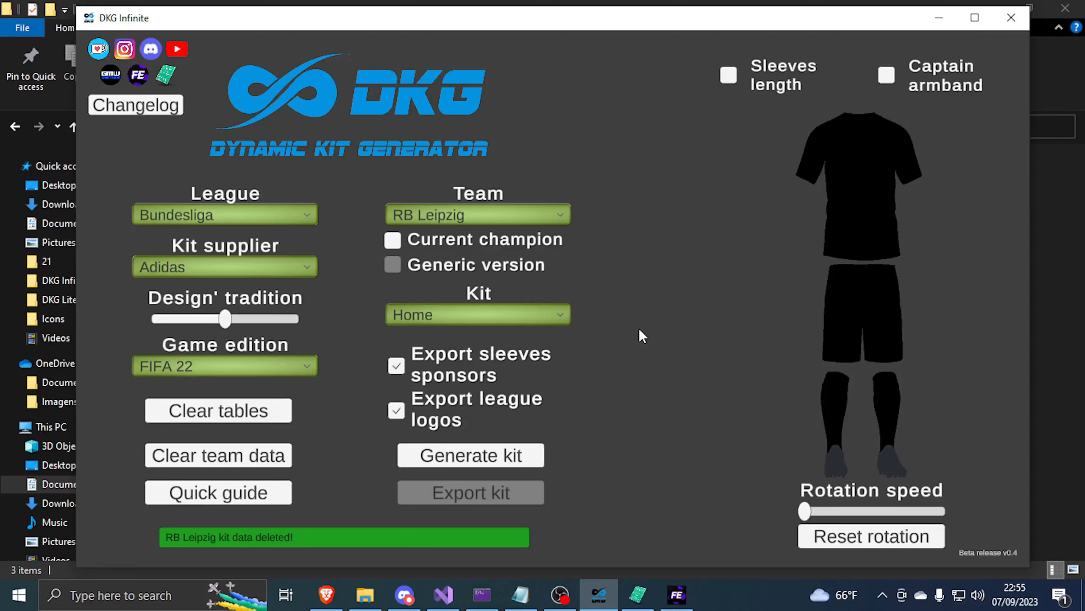
- Generate RB Leipzig home kits until a white and red design with yellow trim comes up, and export it
click(478, 457)
click(478, 456)
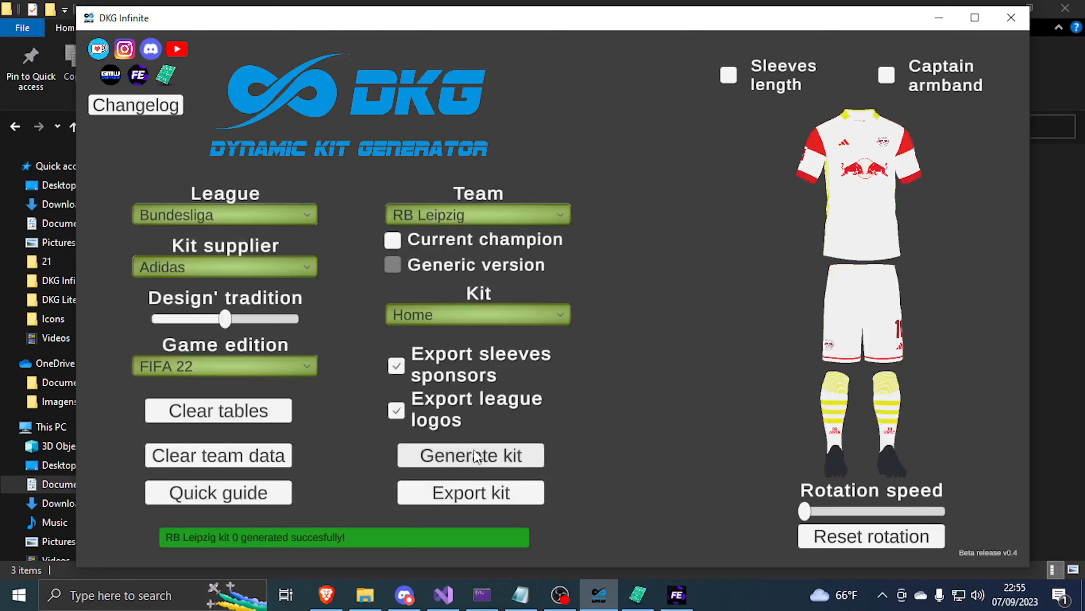
click(478, 457)
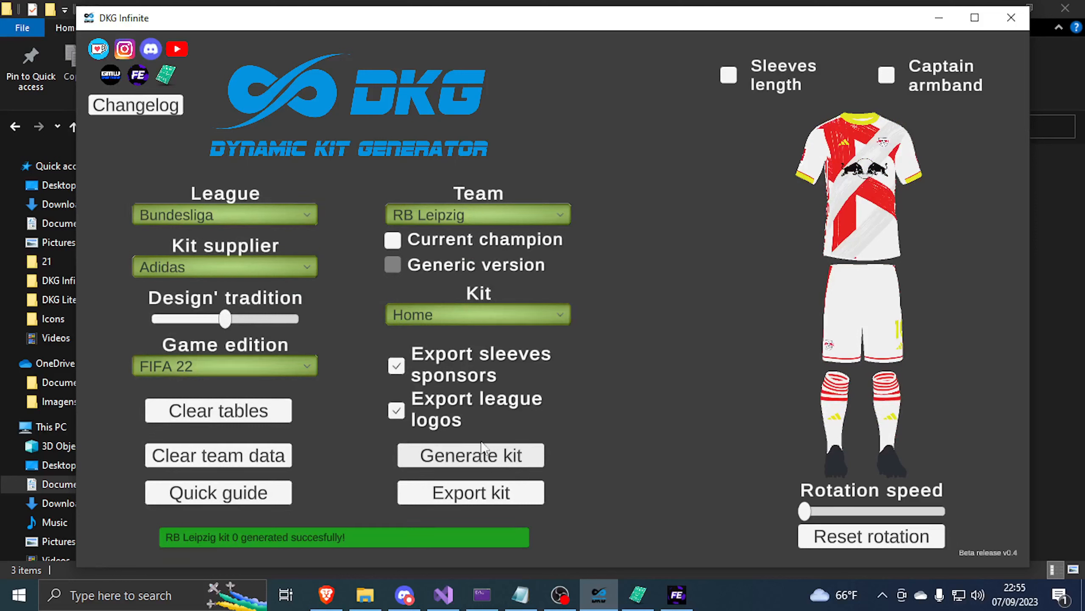
click(470, 492)
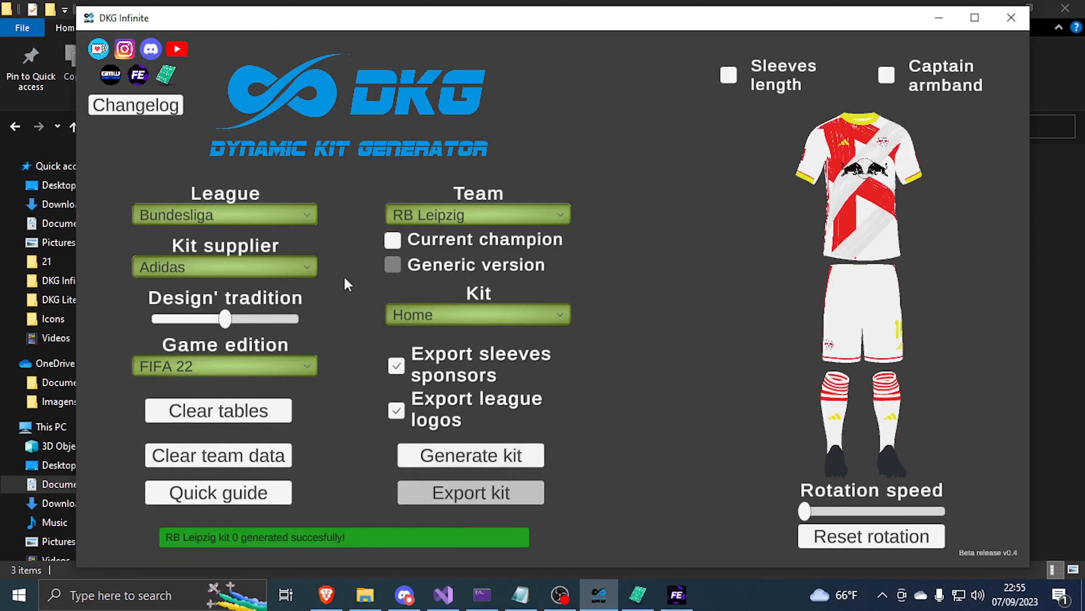
- Select the Away kit, generate designs until a blue one with yellow sponsor logo comes up, and export it
click(515, 315)
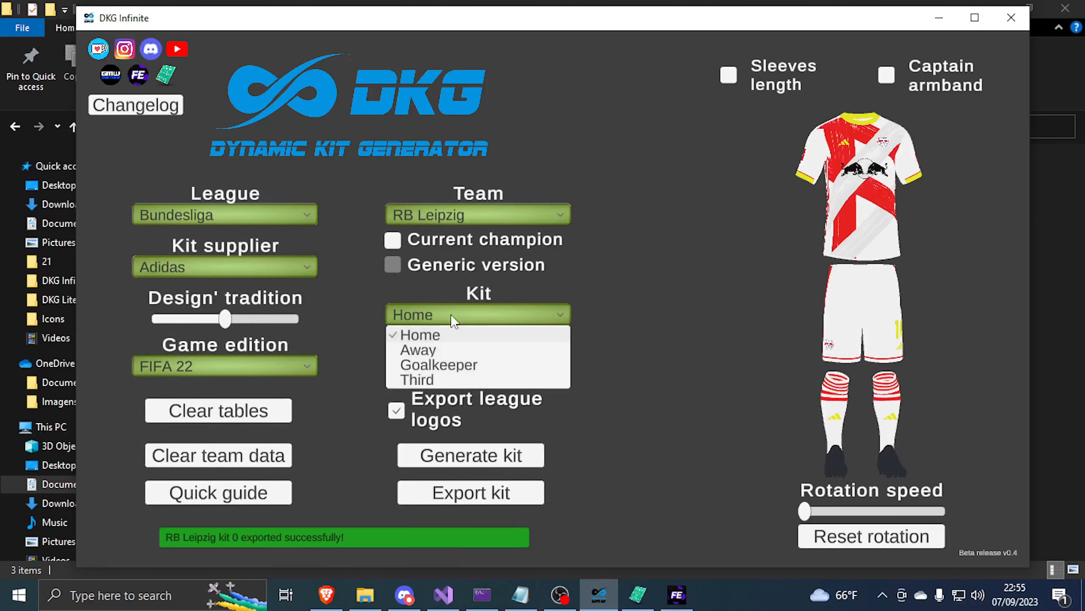
click(429, 350)
click(445, 465)
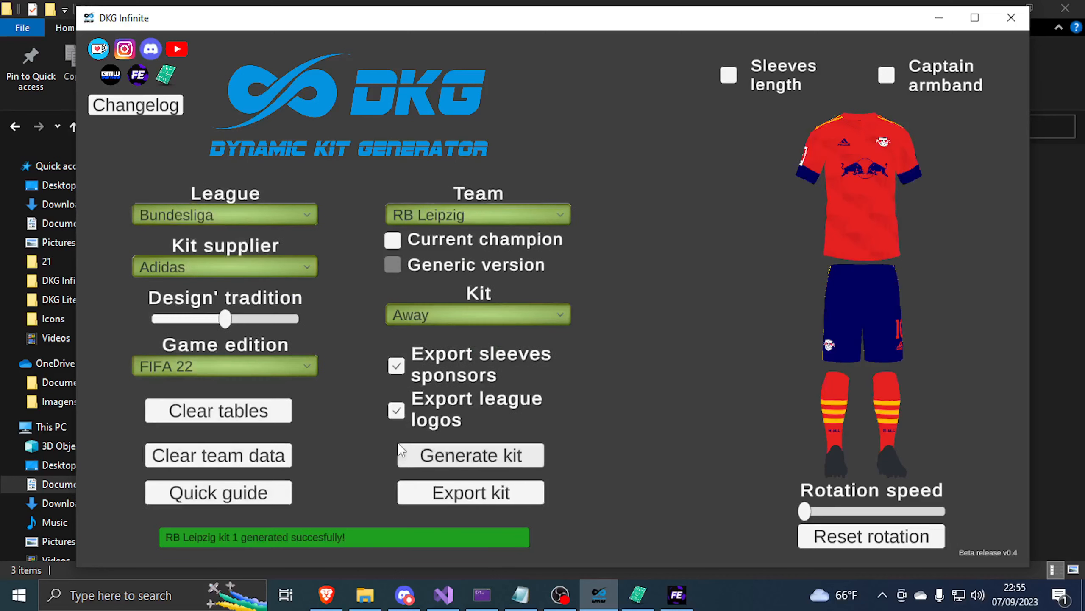
click(449, 466)
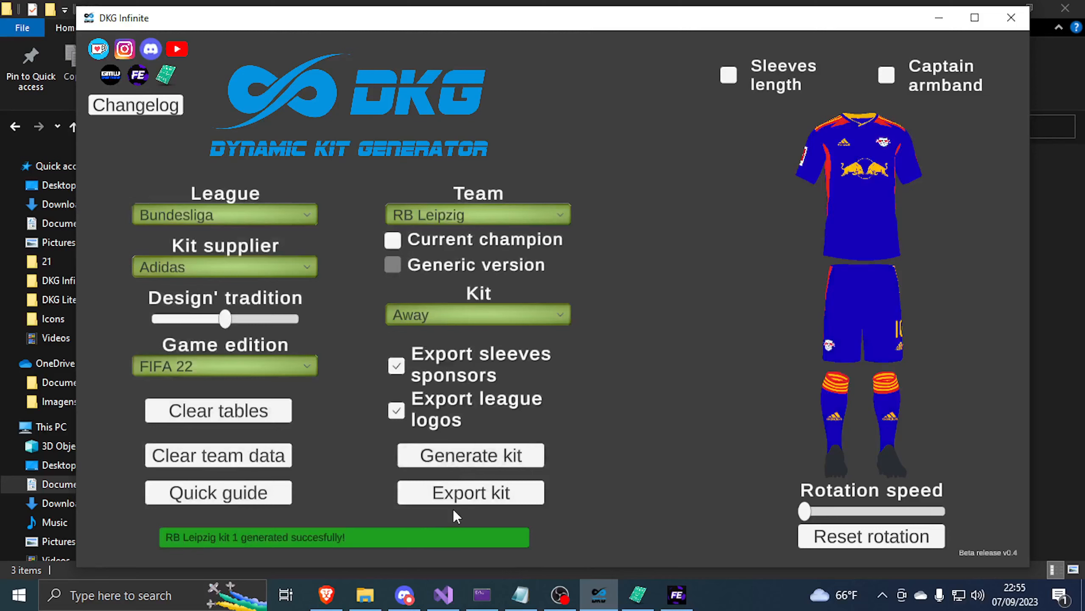
click(463, 498)
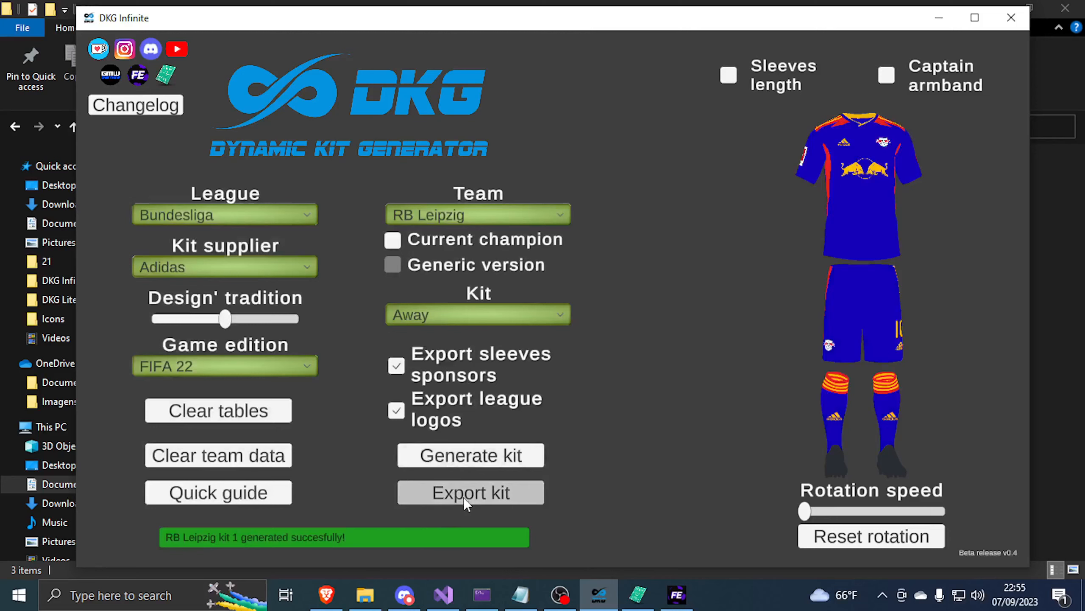
- Select the Goalkeeper kit, generate designs until a plain lime green one comes up, and export it
click(466, 320)
click(432, 367)
click(465, 462)
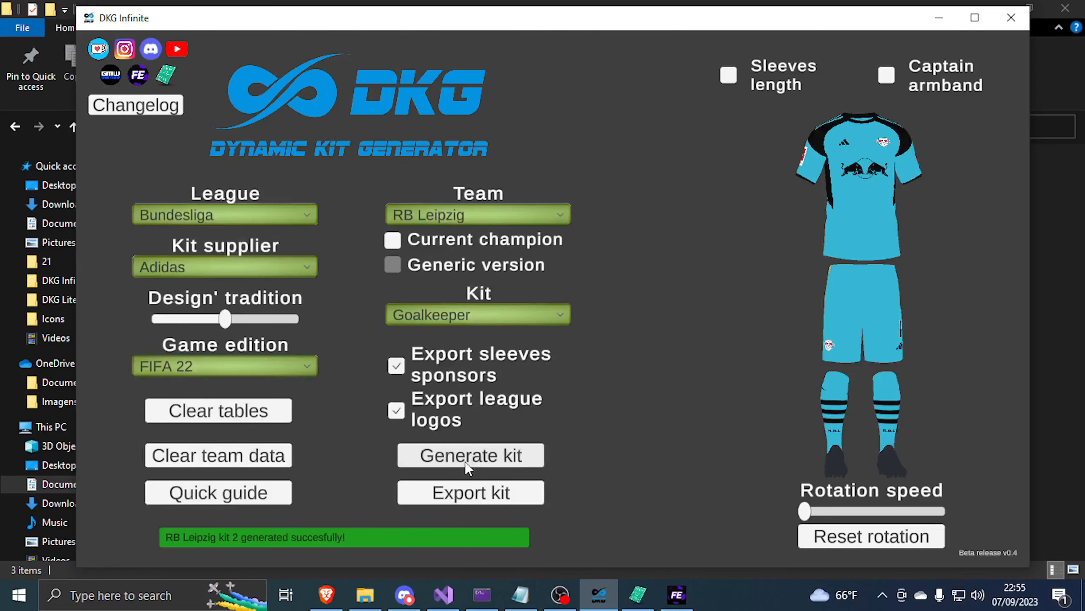
click(465, 461)
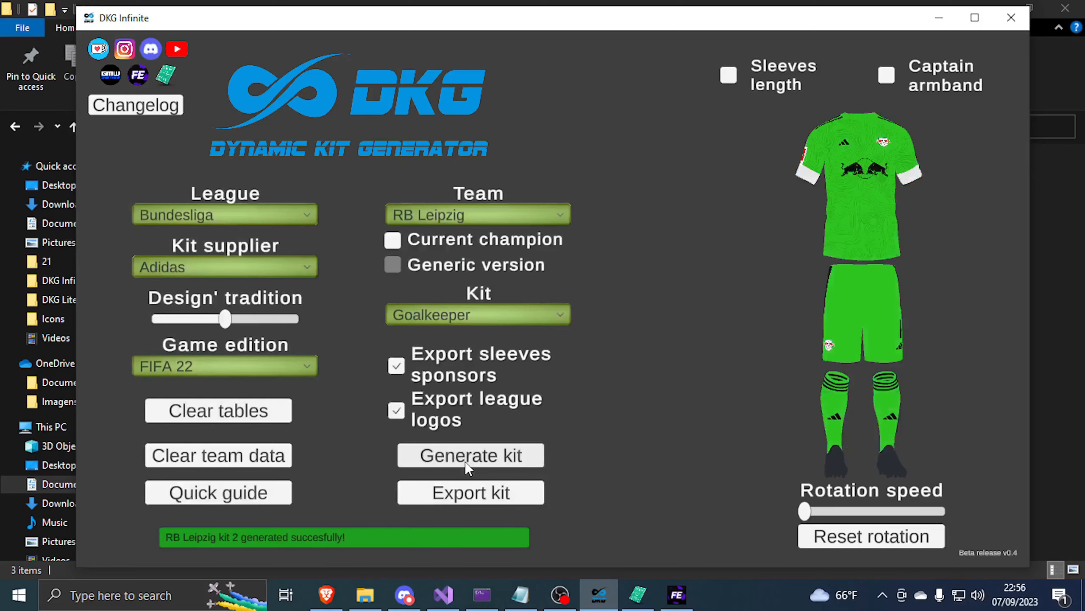
click(464, 462)
click(465, 461)
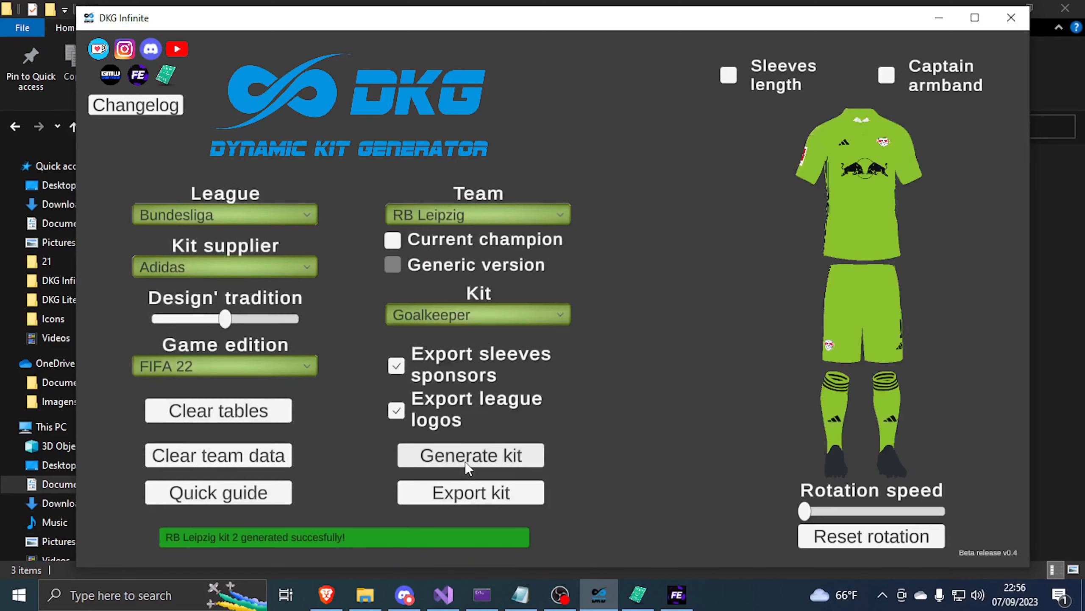
click(457, 498)
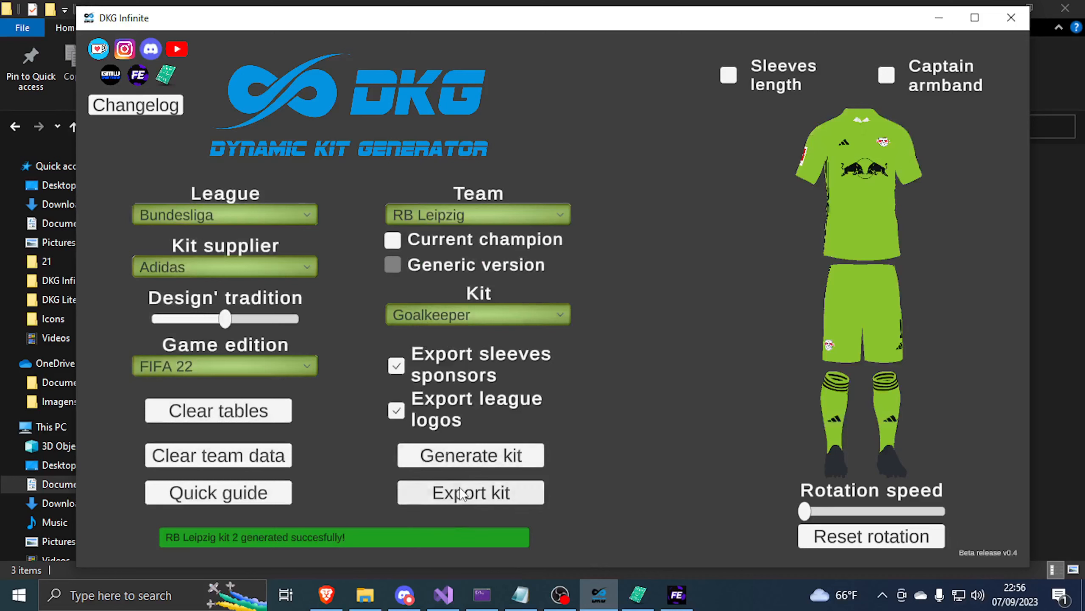
- Select the Third kit, generate a magenta and navy design, check its sleeve in the preview, and export it
click(449, 314)
click(419, 376)
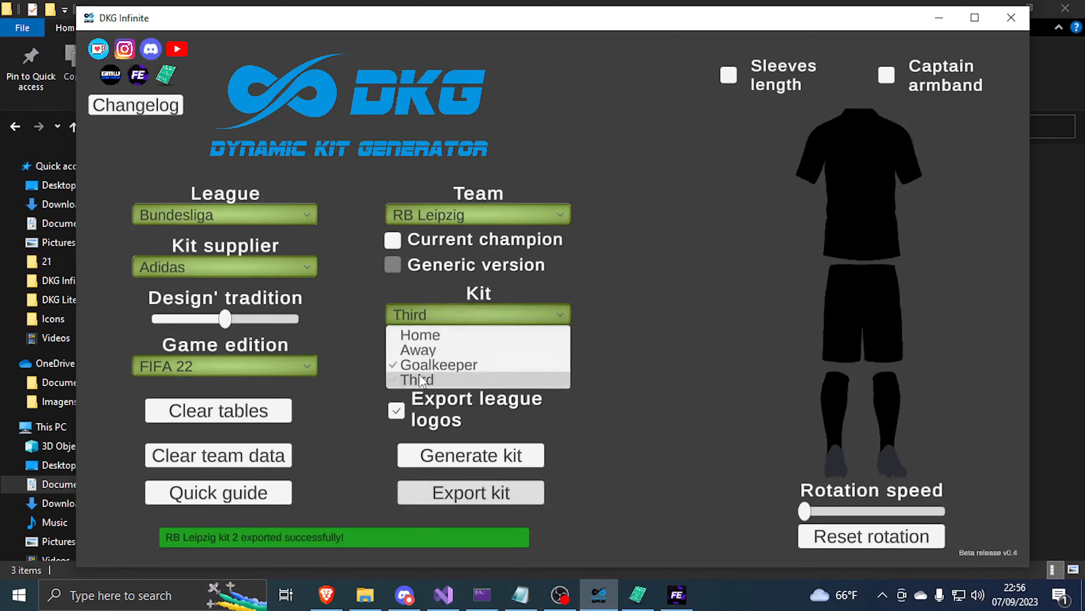
click(444, 454)
click(444, 454)
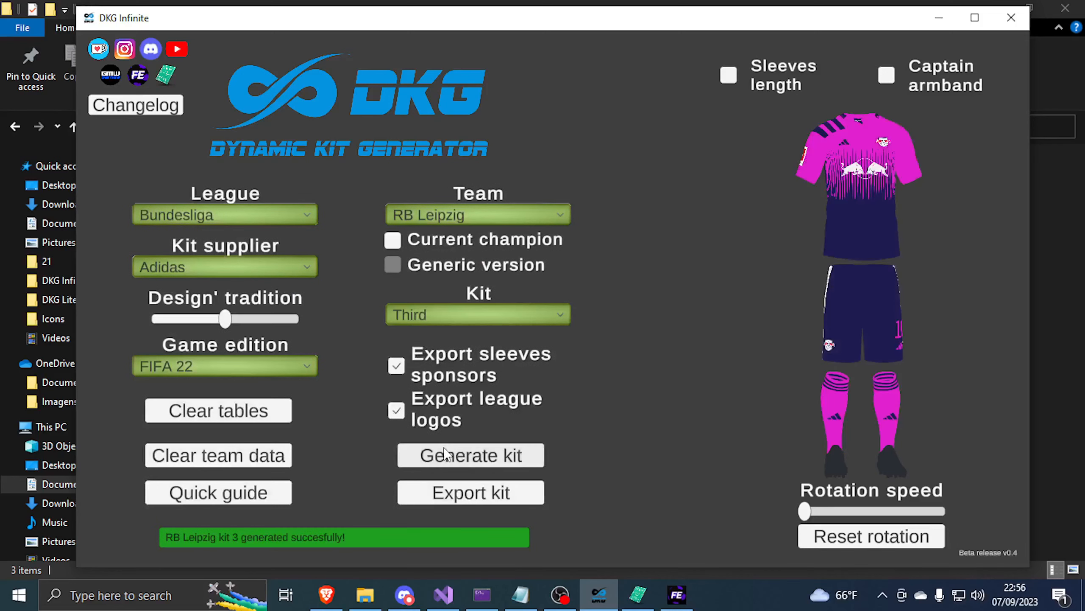
drag(857, 192, 910, 202)
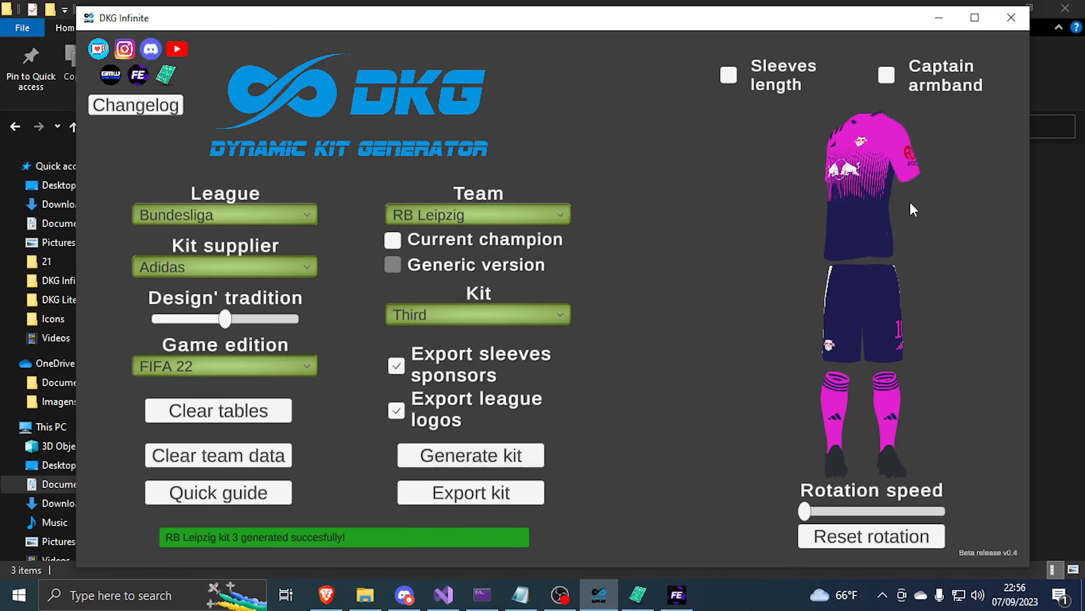
click(853, 541)
click(463, 489)
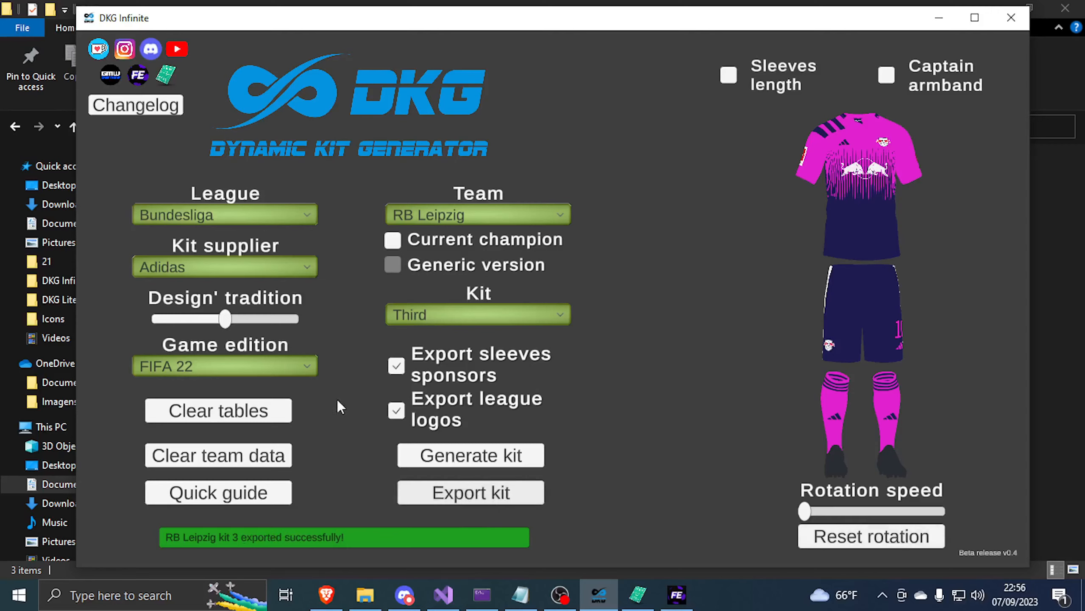
- Switch to File Explorer and open the Kit files folder in DKG data to examine the exported items
click(366, 593)
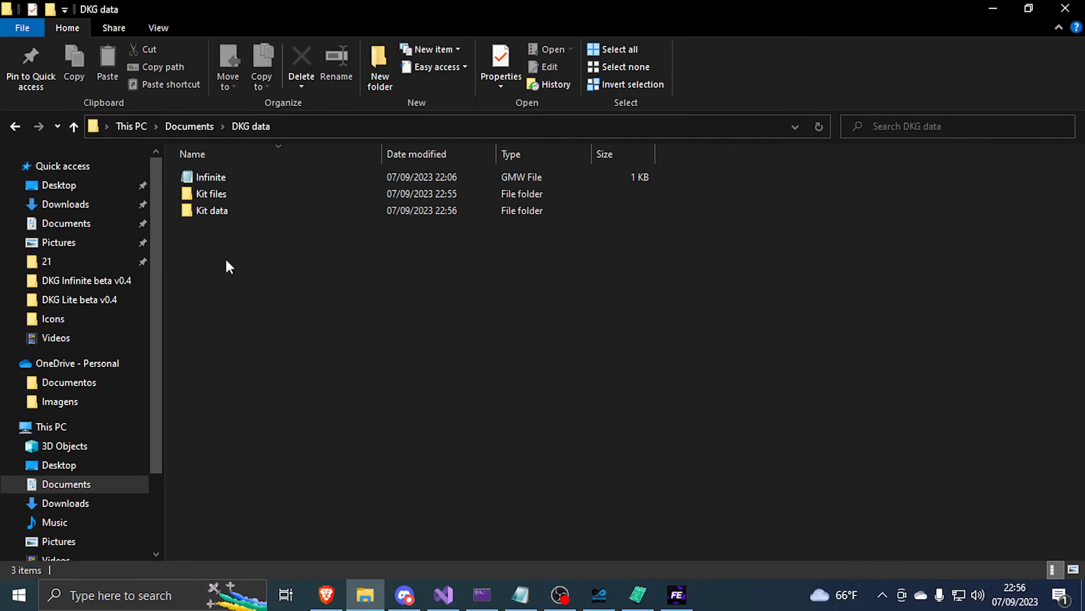
double_click(206, 198)
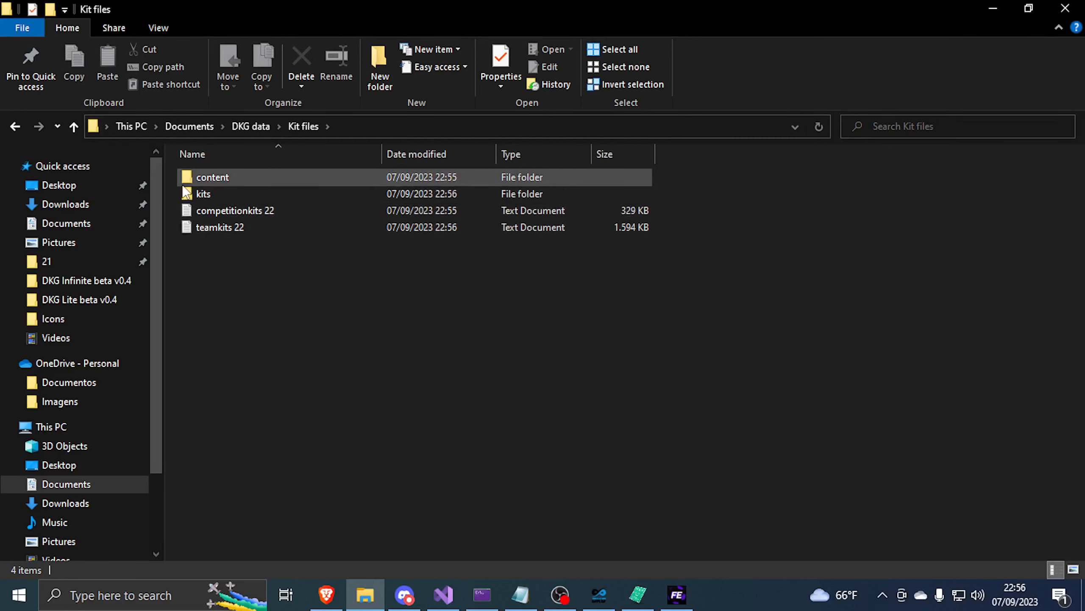
drag(194, 305, 266, 162)
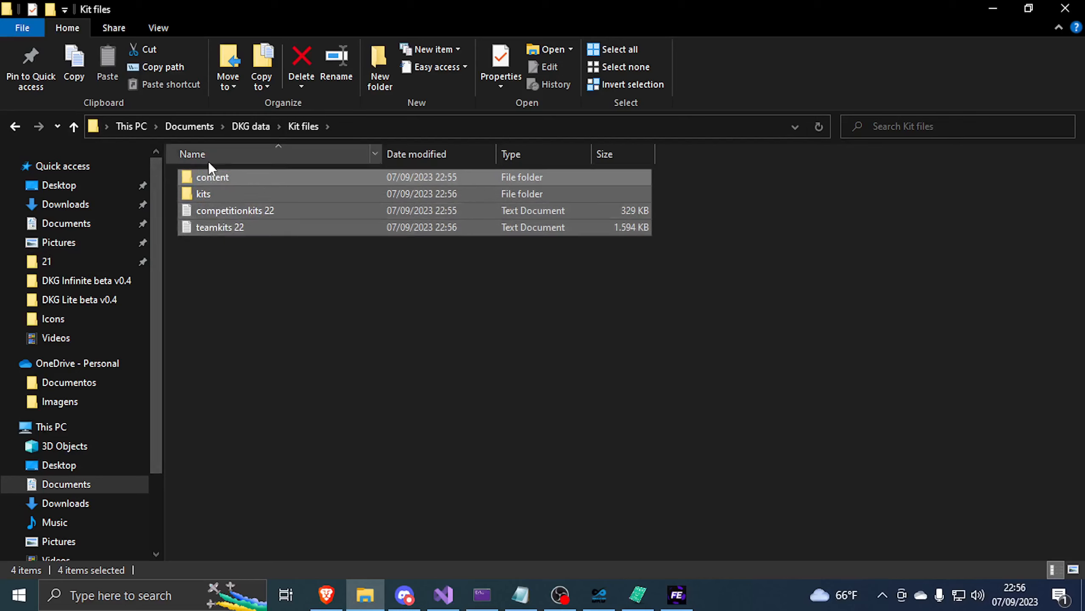
click(251, 288)
click(227, 176)
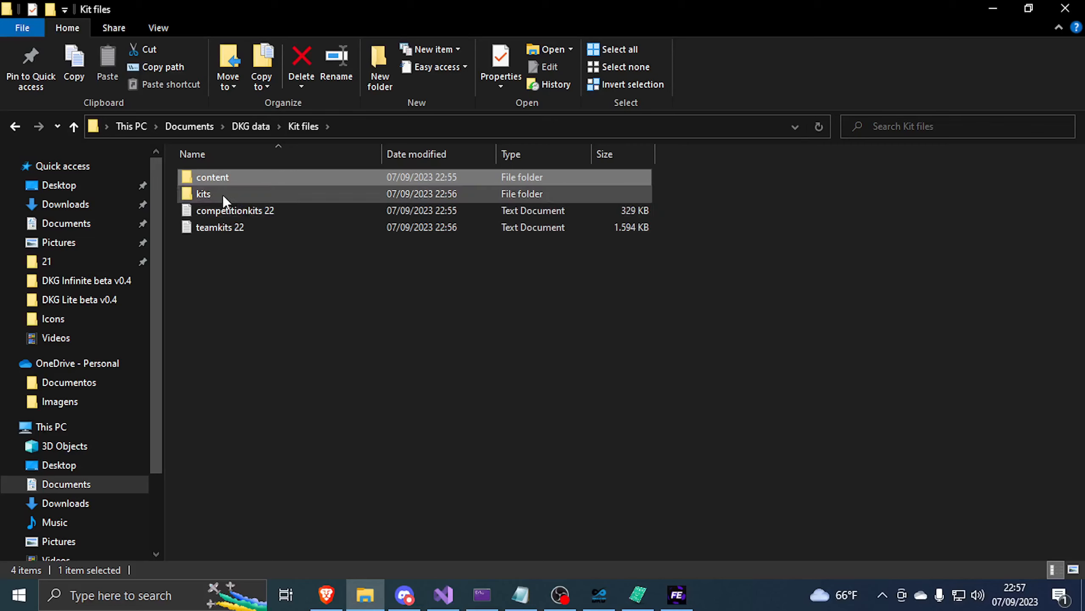
- Examine the jersey thumbnails in the kits folder, then the competitionkits 22 and teamkits 22 text files in Kit files
mouse_move(222, 195)
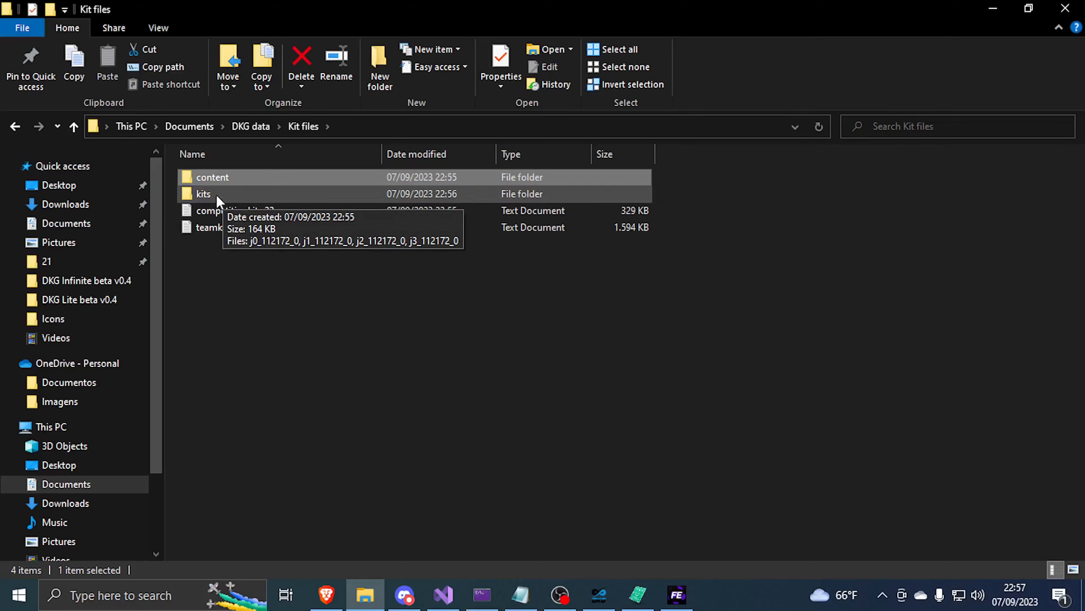
double_click(216, 195)
drag(208, 366, 563, 399)
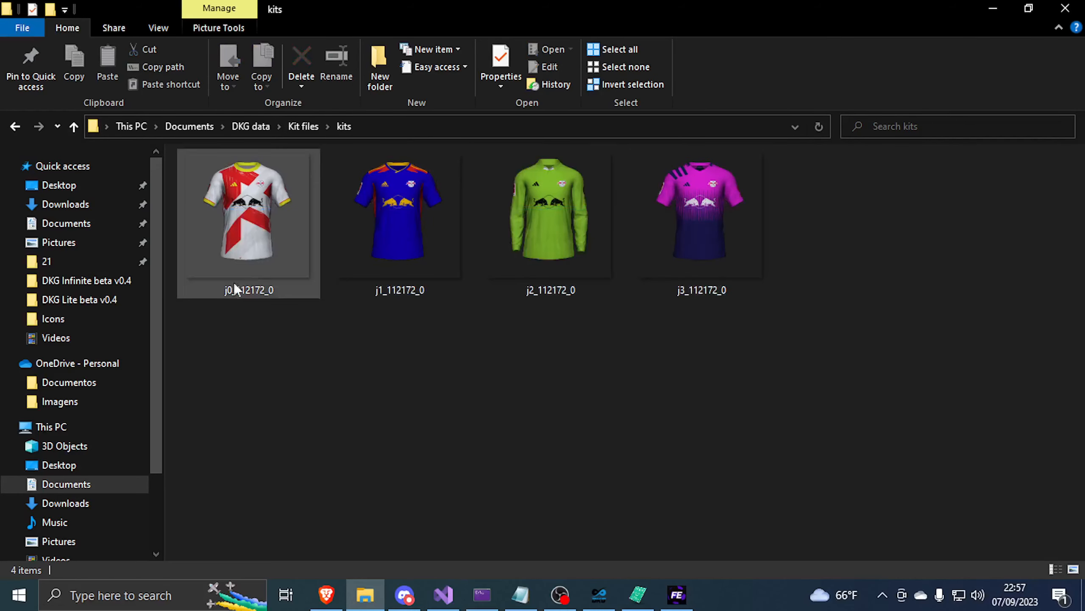
drag(242, 338, 342, 335)
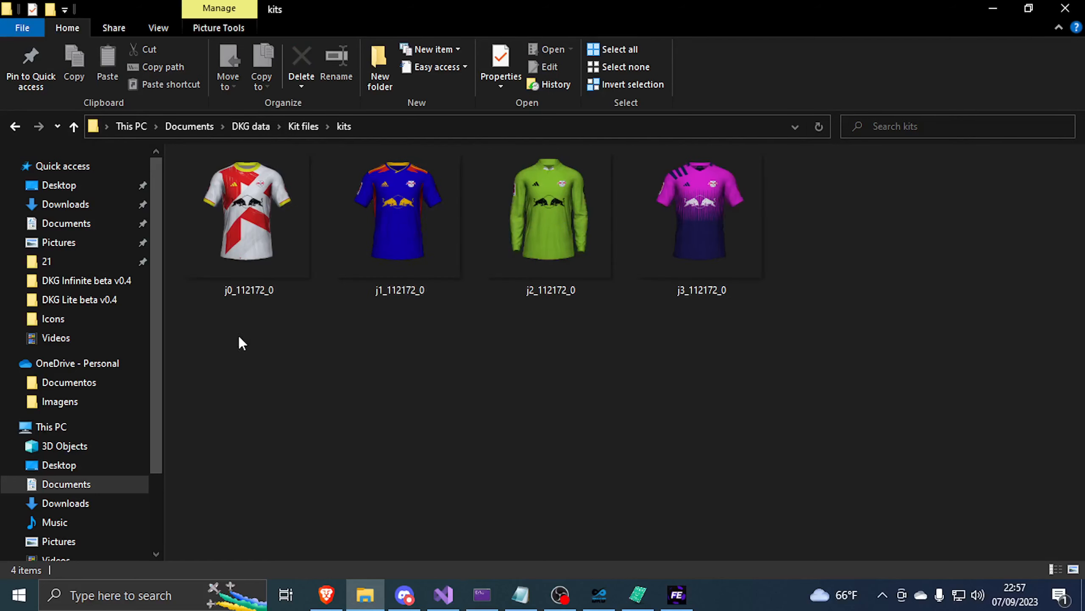
drag(223, 330, 746, 225)
click(406, 356)
drag(256, 348, 721, 218)
click(508, 386)
key(alt+Left)
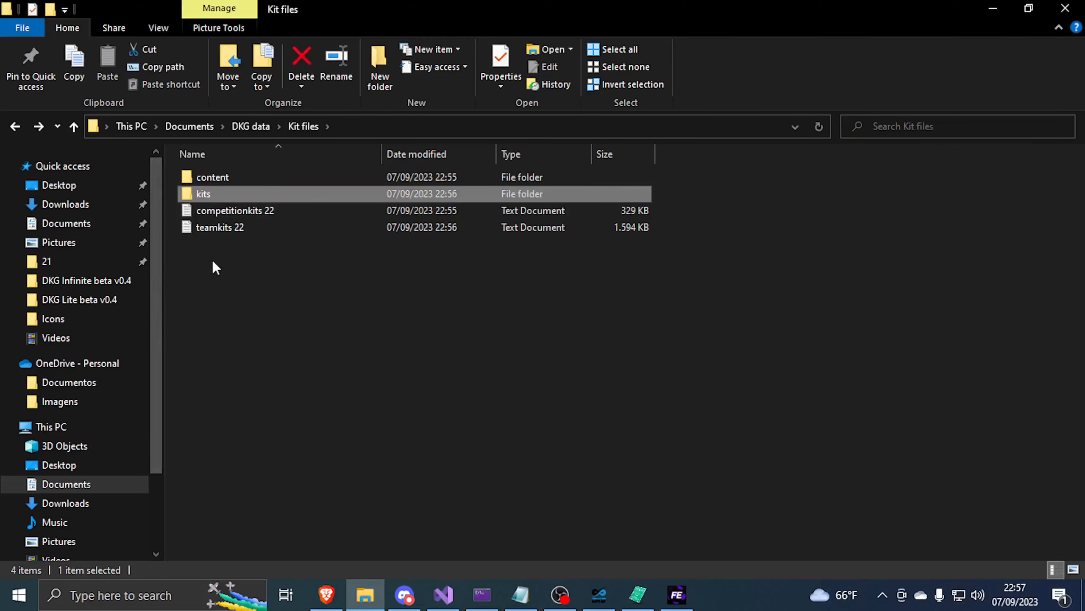
drag(221, 261, 265, 213)
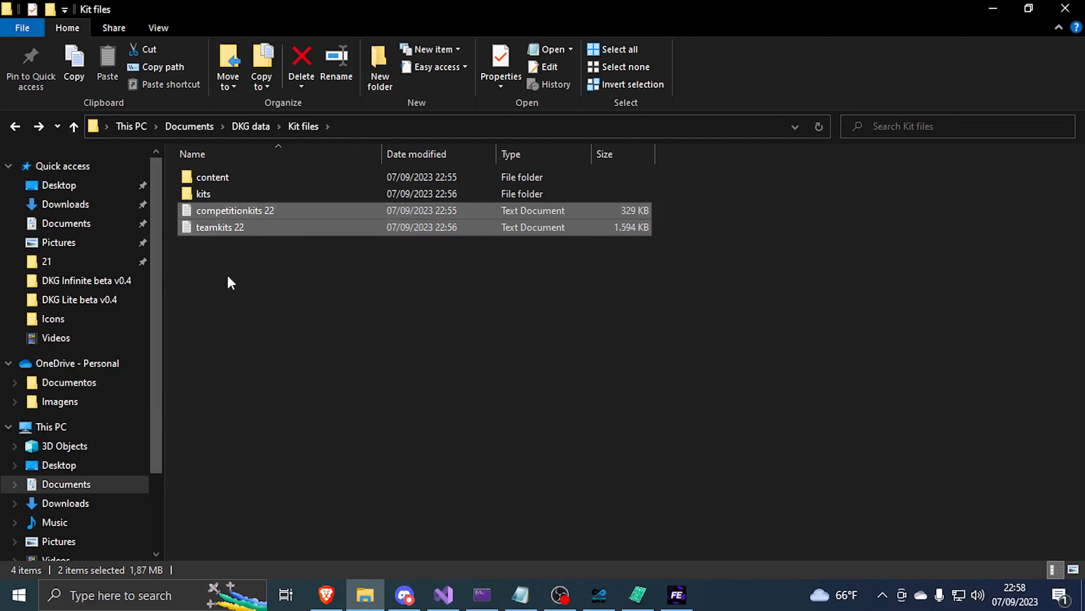
click(316, 322)
- Switch to DKG Infinite, rotate the third kit preview to examine its sleeves and shorts, and reset the rotation
click(599, 594)
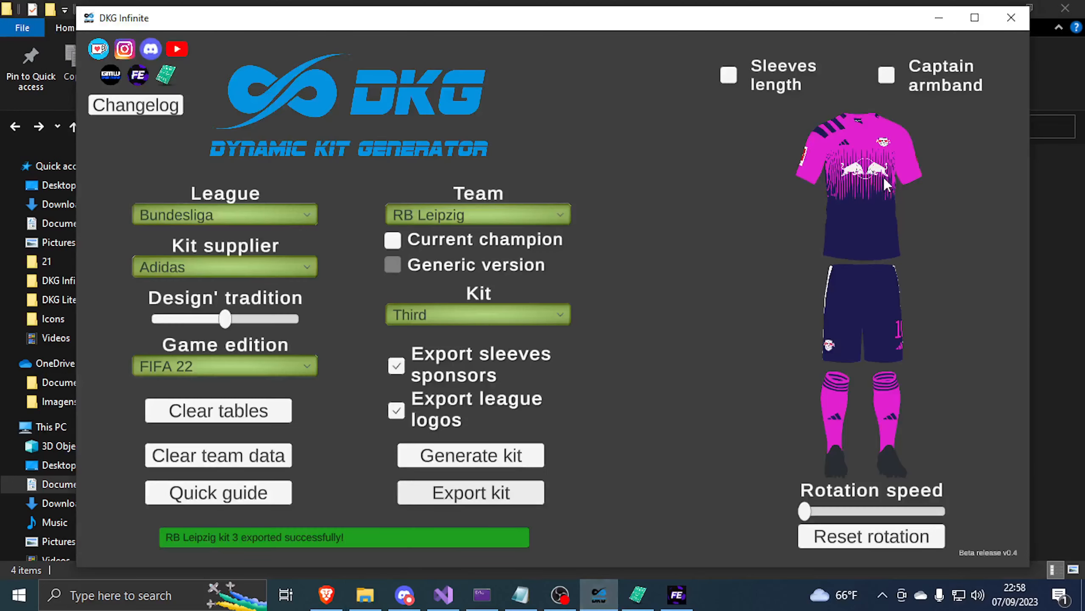
drag(896, 171, 873, 175)
drag(906, 353, 879, 345)
drag(849, 172, 902, 167)
drag(881, 110, 768, 452)
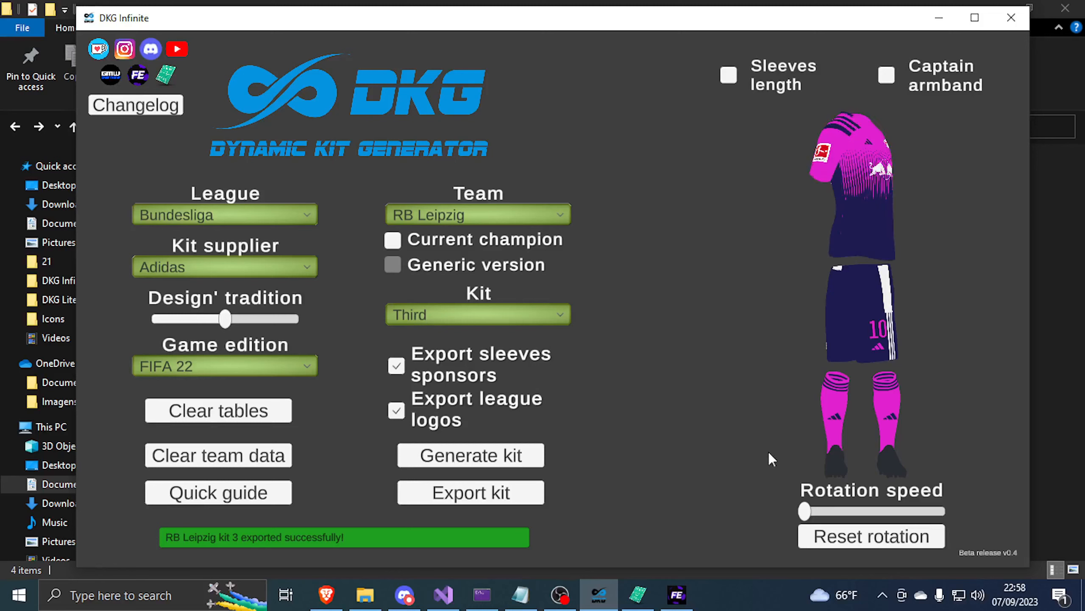
click(865, 545)
- Return to File Explorer and highlight the two text files, followed by the content and kits folders
click(366, 594)
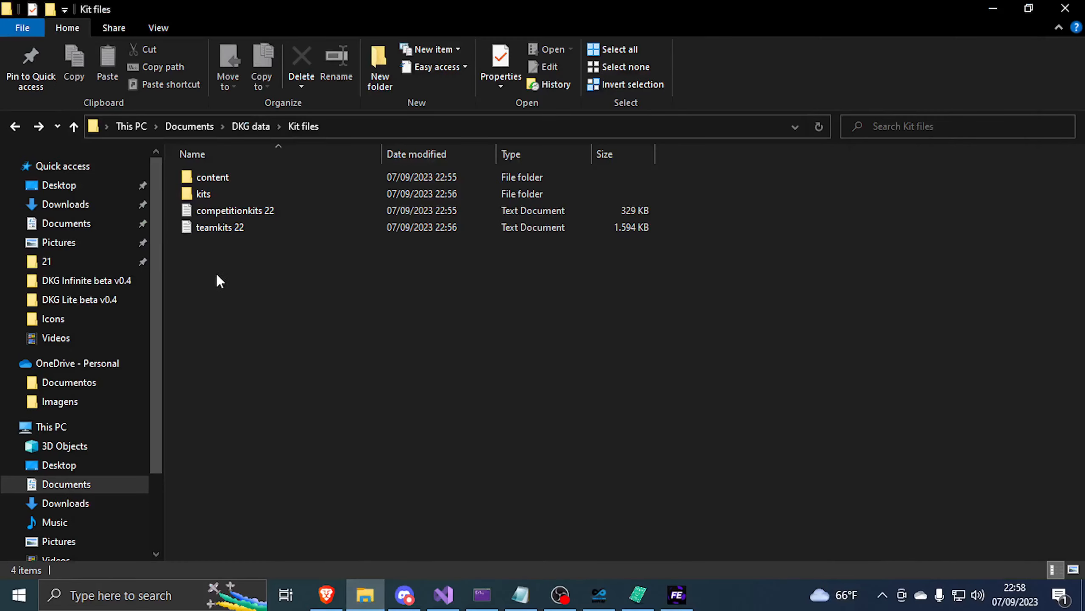
drag(217, 276, 247, 210)
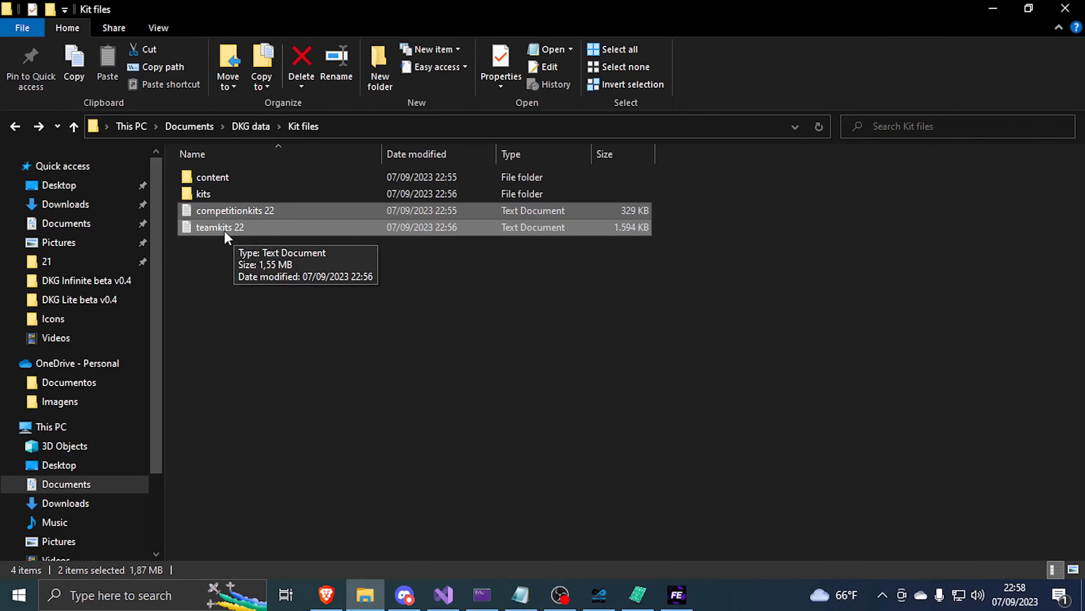
click(299, 353)
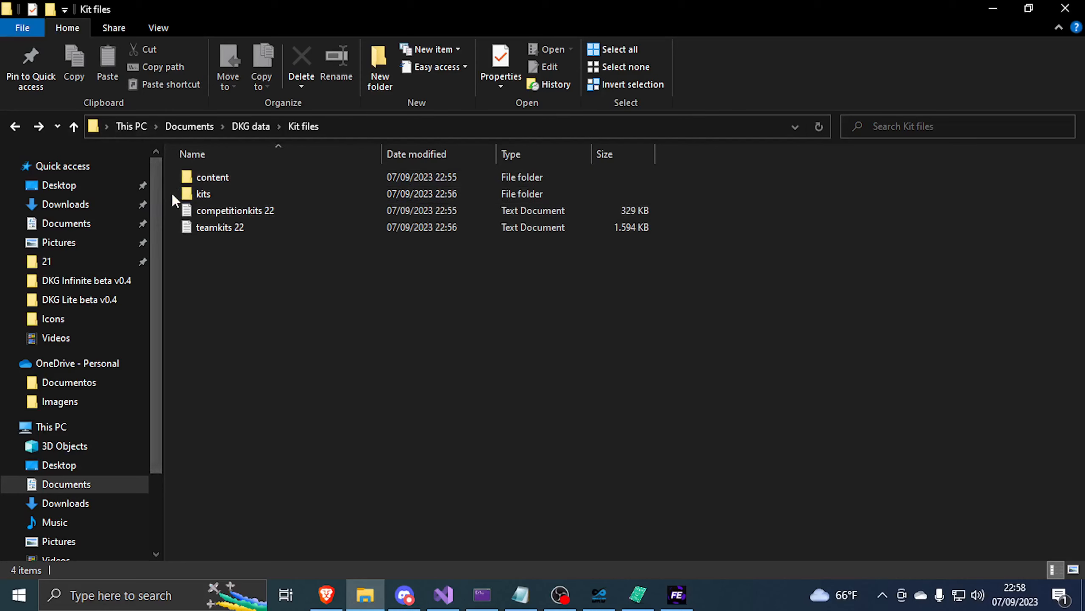
drag(171, 194, 195, 170)
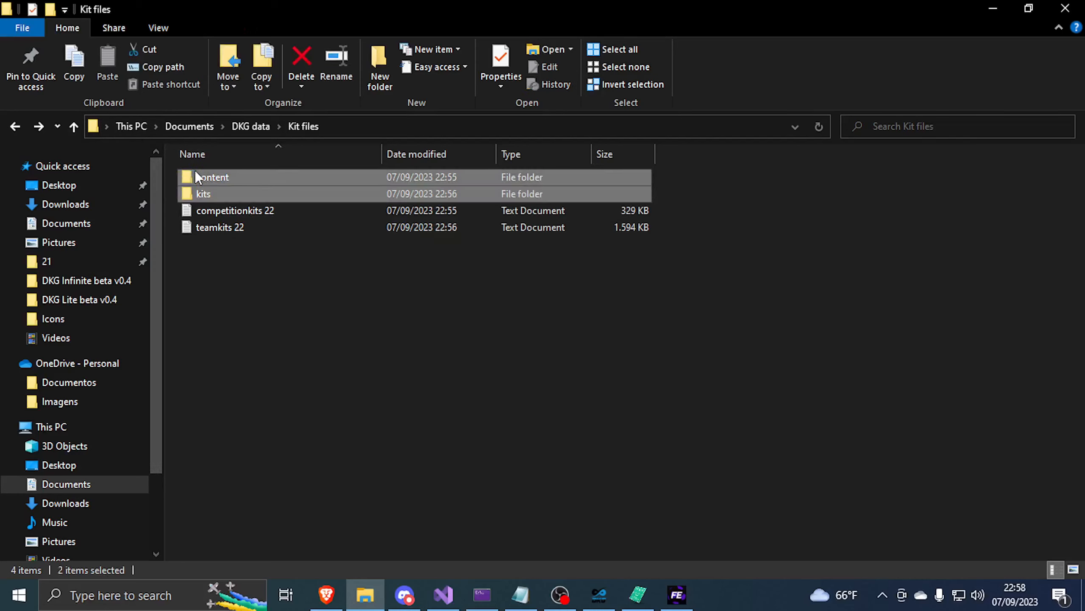
drag(172, 198, 203, 171)
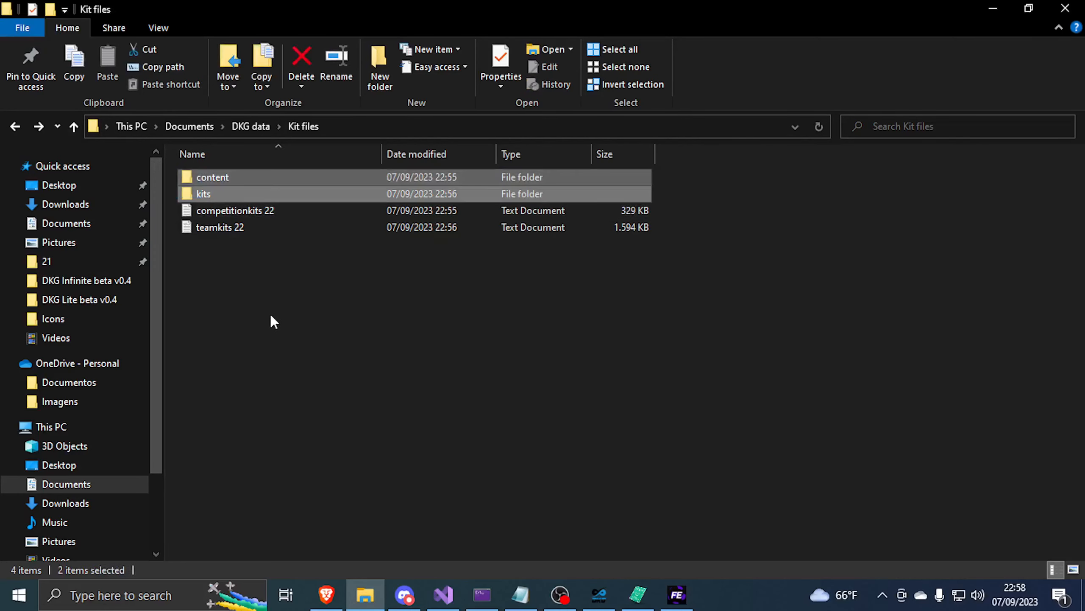
click(257, 307)
- Switch to FIFA Editor Tool, bring up DKG Infinite to look at it again, and minimise its window
click(680, 596)
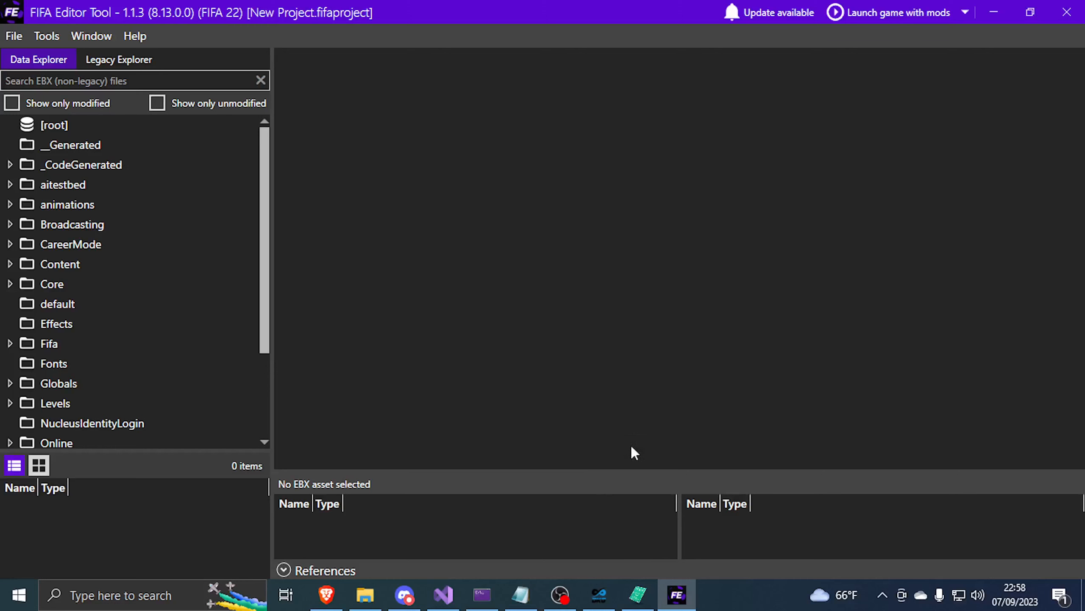
click(599, 594)
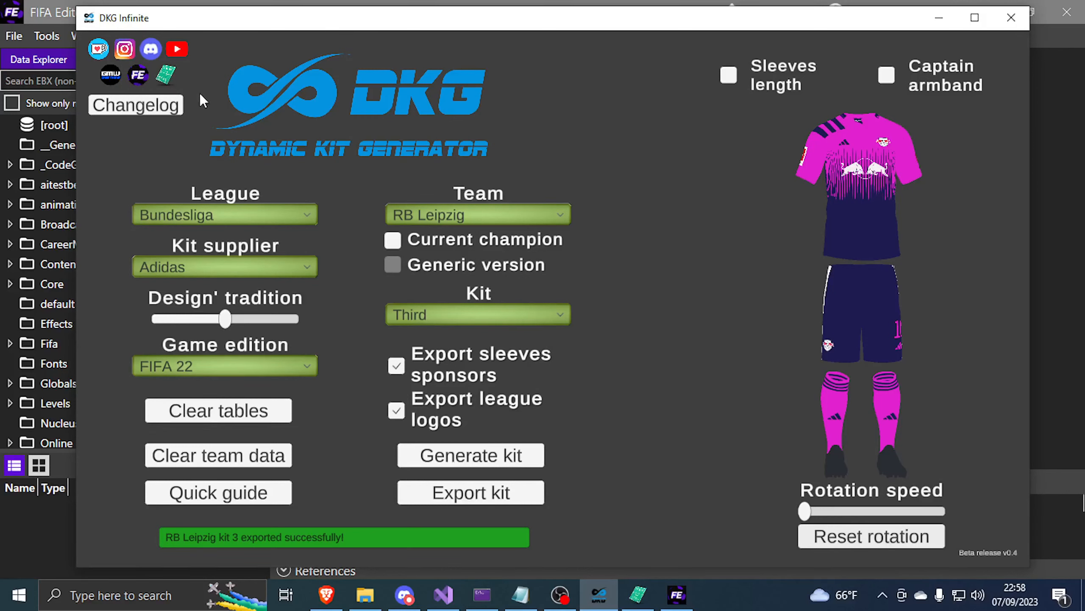
click(939, 18)
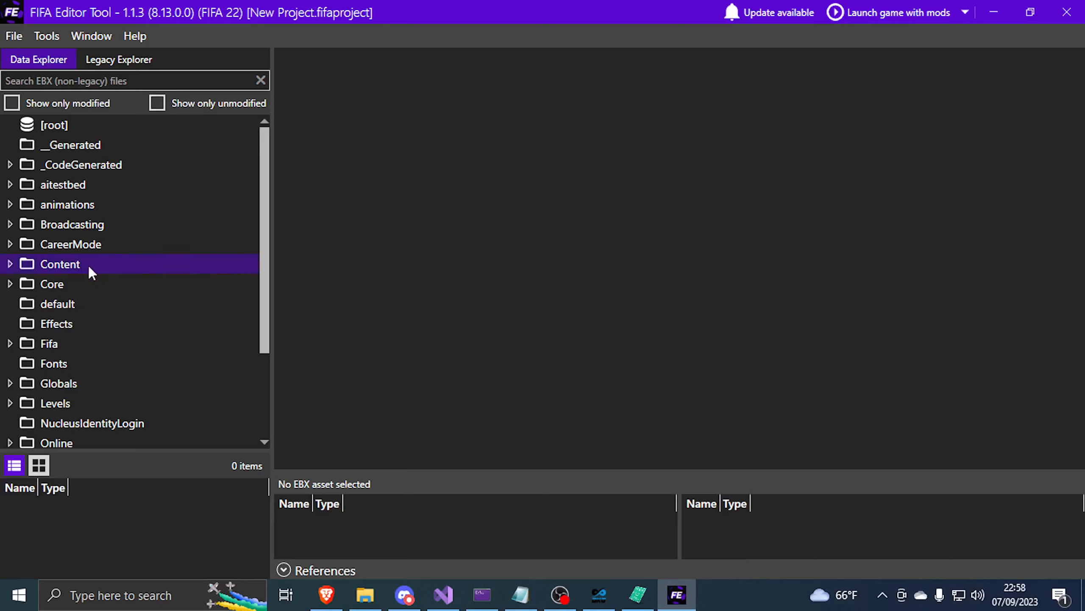
- Switch to File Explorer, shrink its window over the editor, examine the badge and kit folders inside content/character, and return to Kit files
click(365, 594)
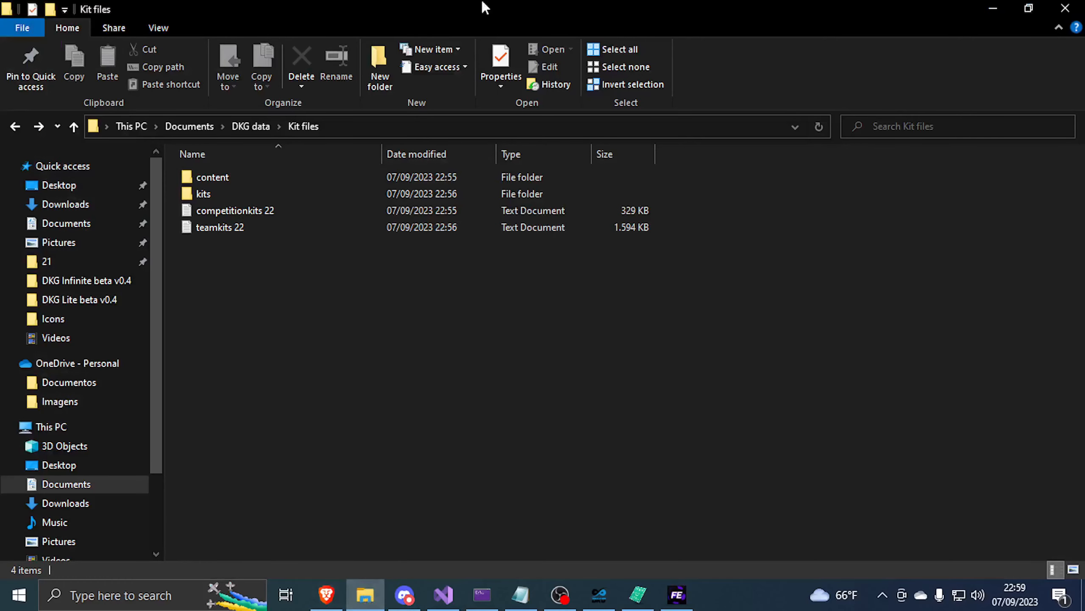
drag(495, 8, 660, 67)
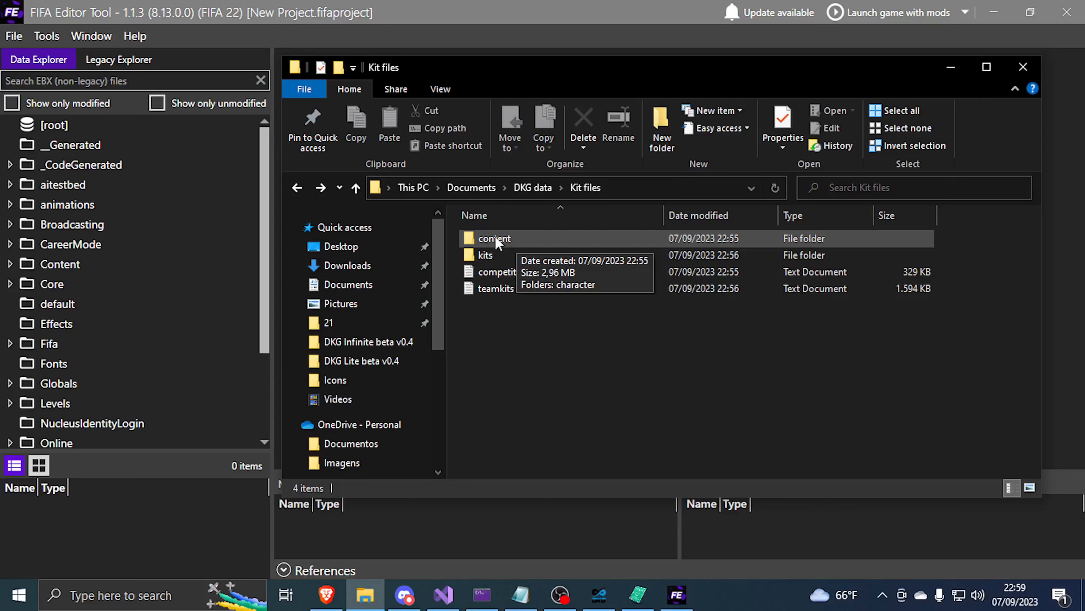
double_click(511, 238)
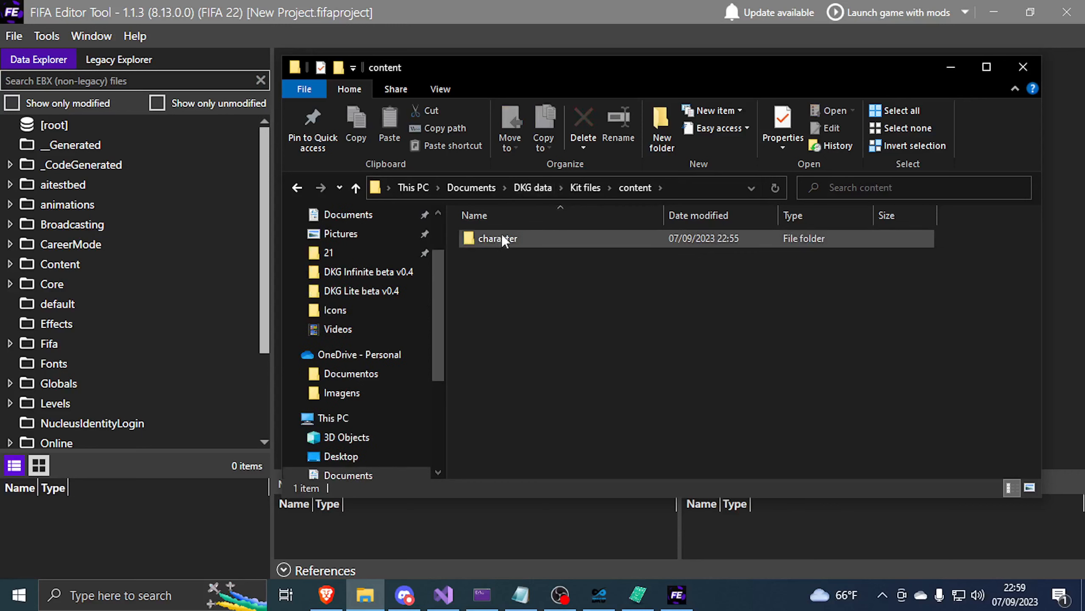
double_click(502, 234)
drag(478, 286, 524, 234)
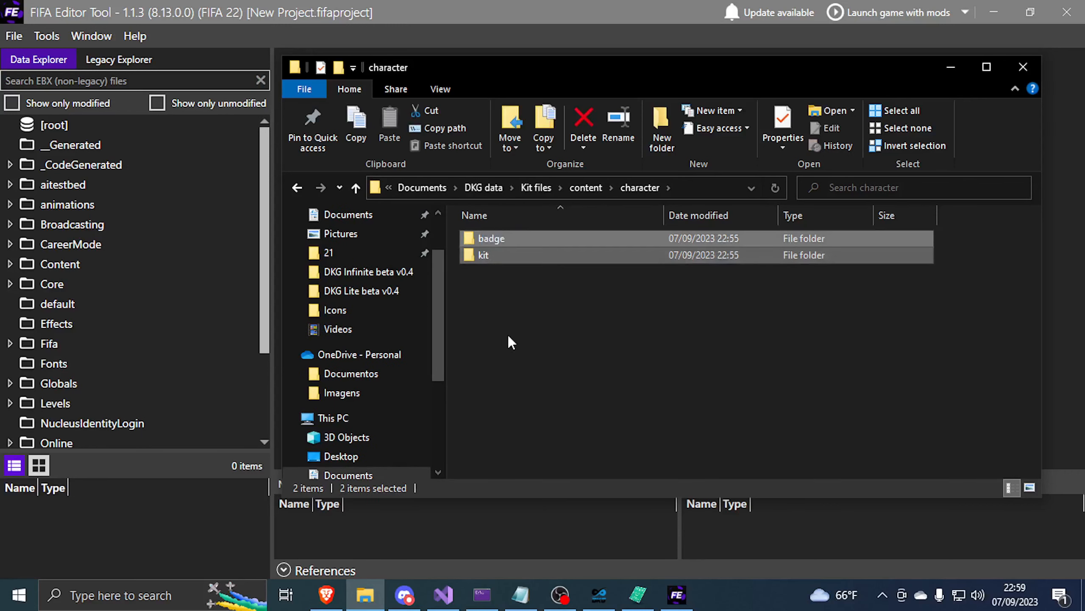
click(579, 187)
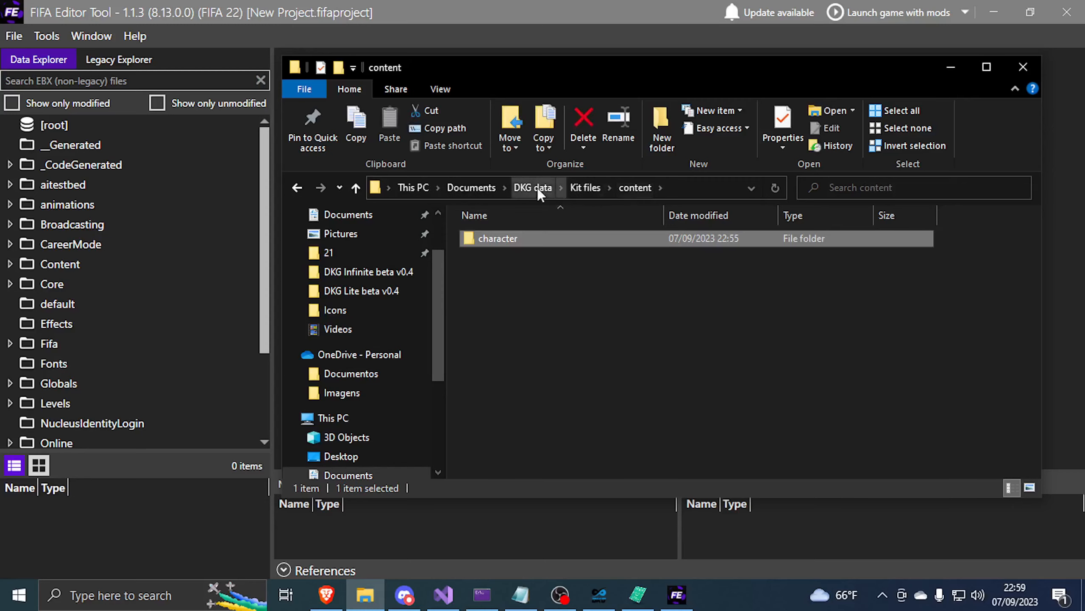
click(578, 188)
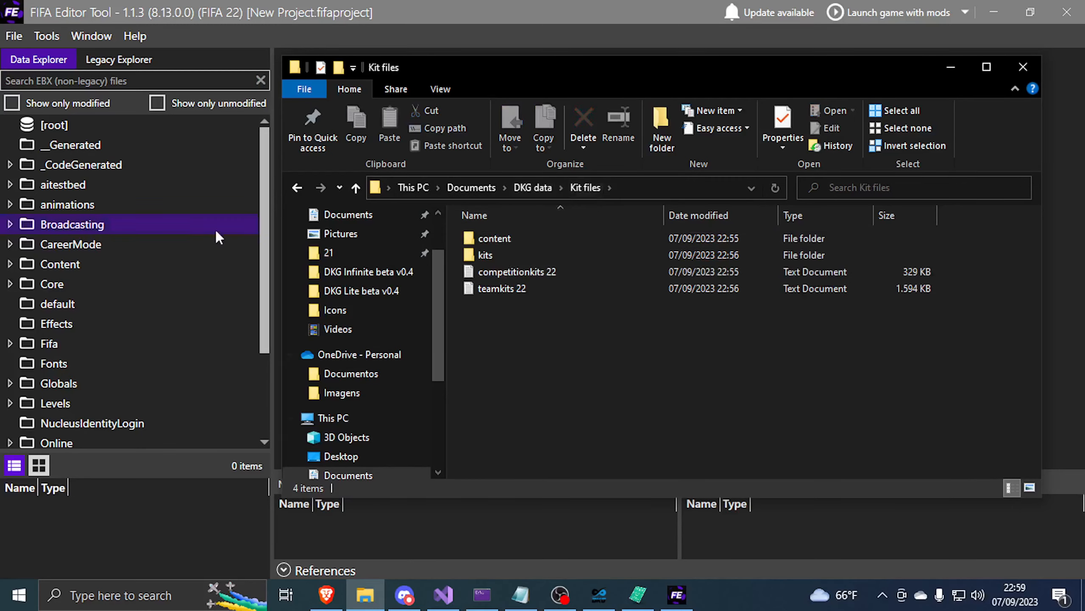
- In FIFA Editor Tool, batch import the exported content folder from Kit files into the Content folder of the Data Explorer
click(247, 7)
right_click(76, 262)
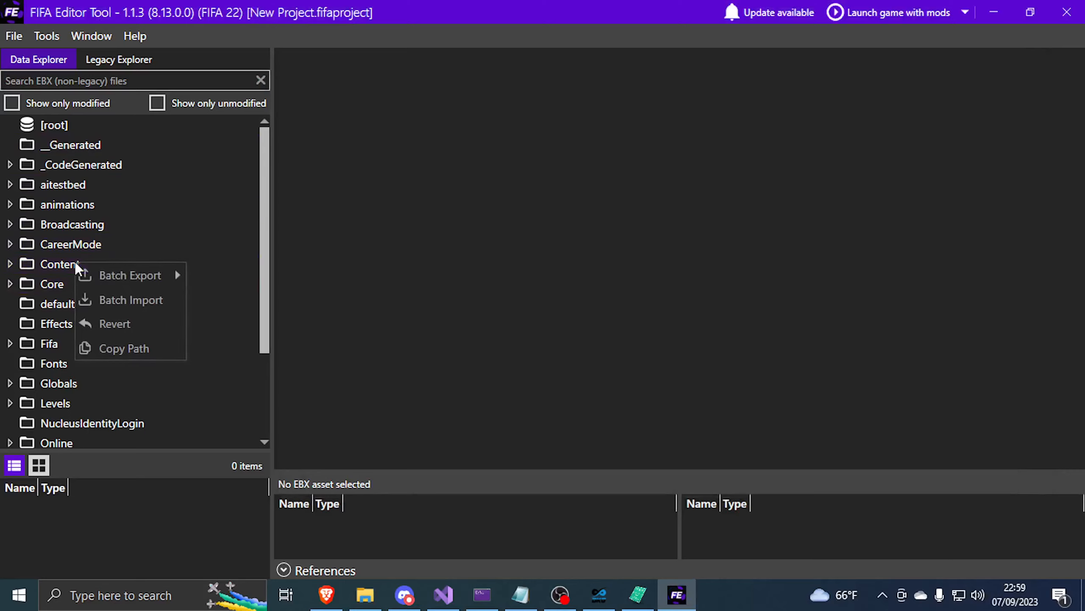
click(139, 305)
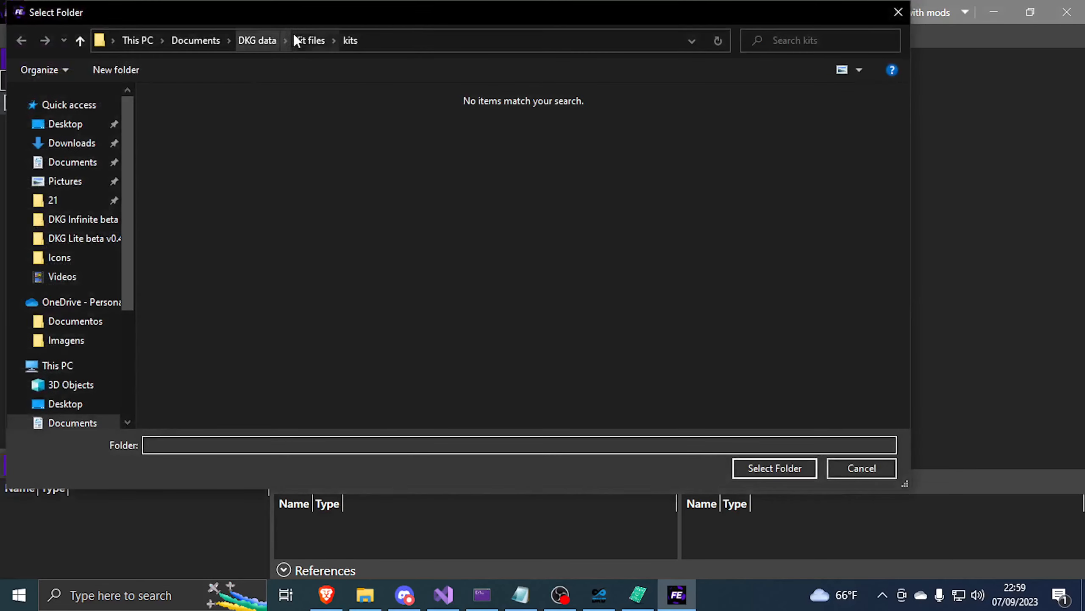
click(308, 40)
drag(294, 19, 462, 69)
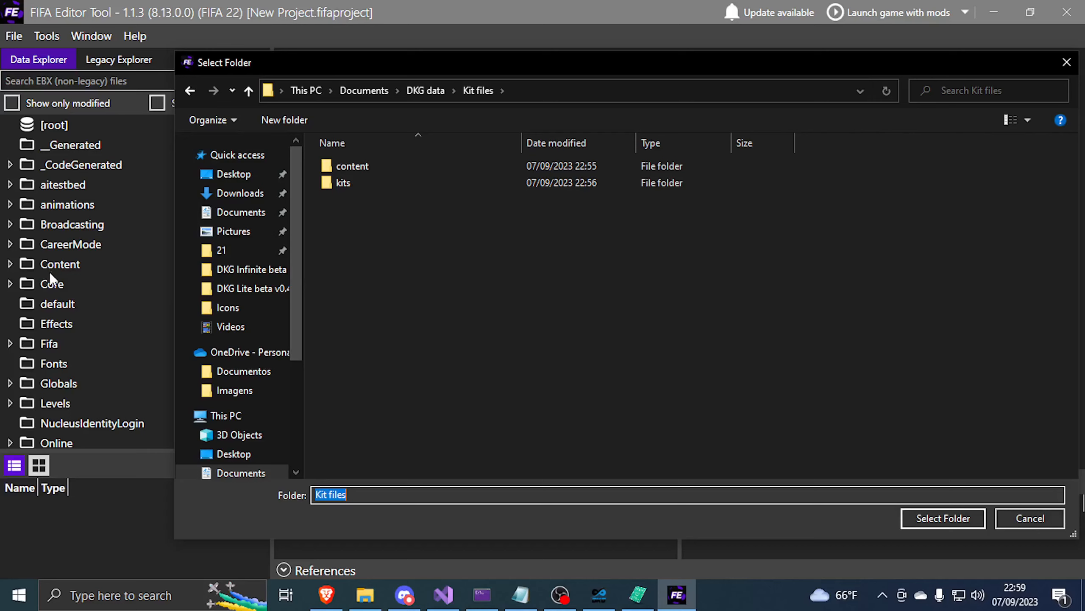
click(370, 165)
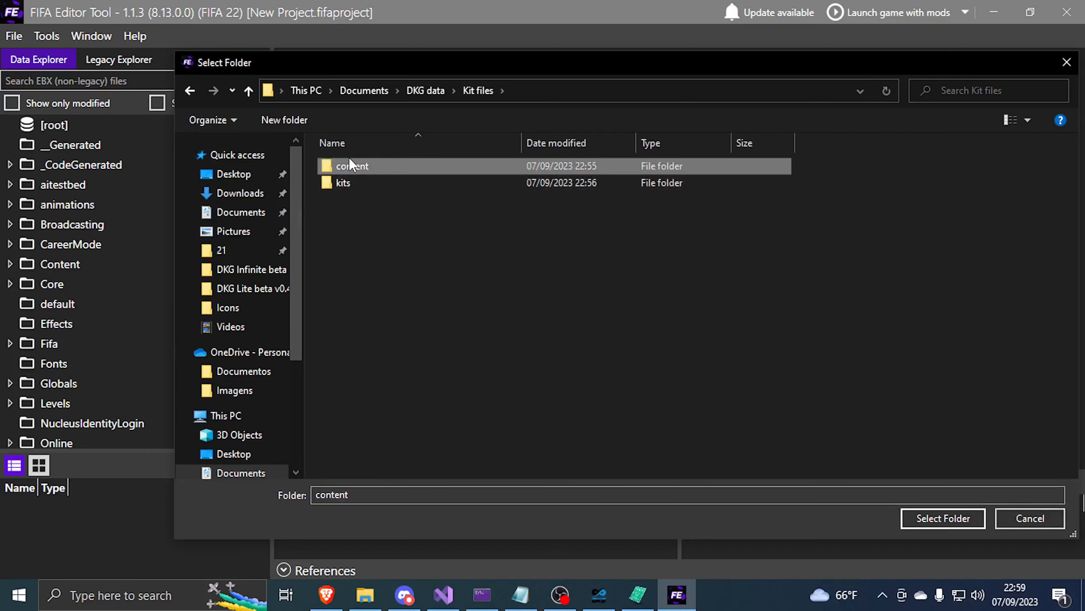
click(919, 519)
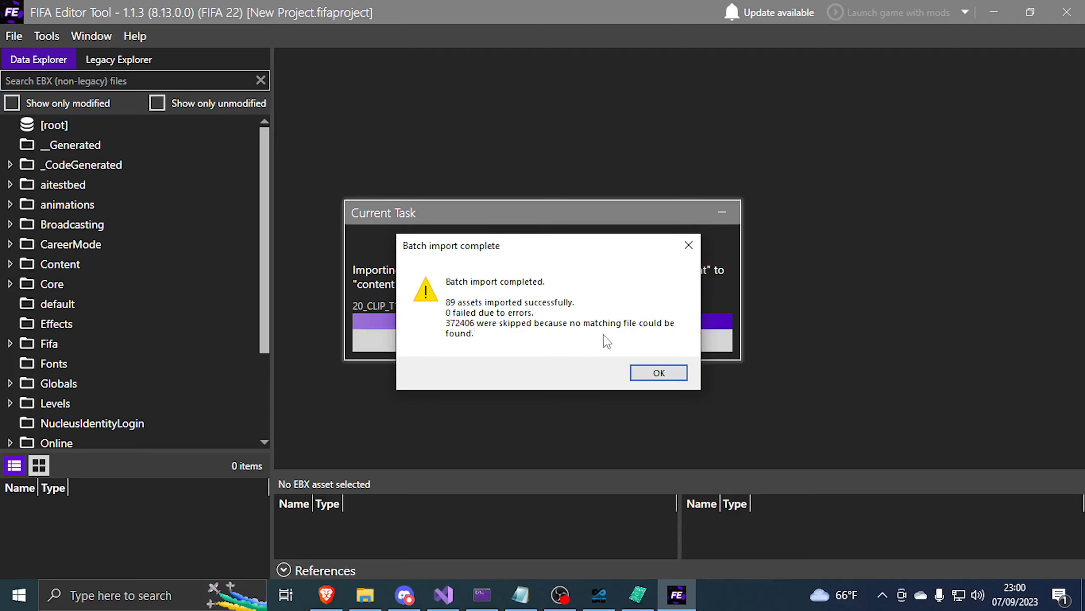
click(658, 372)
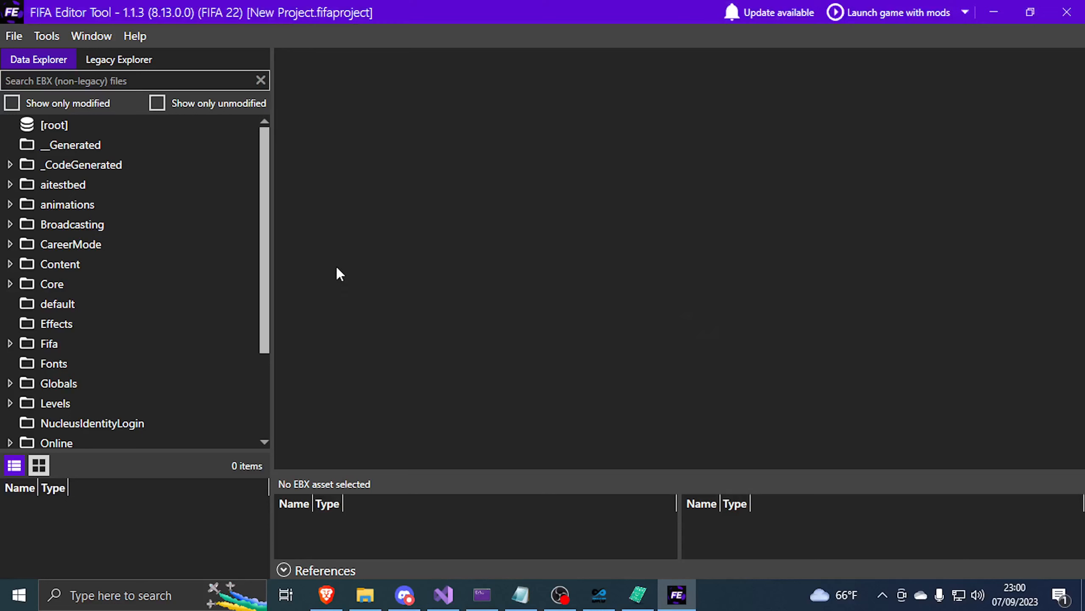
- Filter the Data Explorer to modified assets only and expand Content/Character/Kit/kit_112000 down to the rb_leipzig_112172 kit folders
click(11, 103)
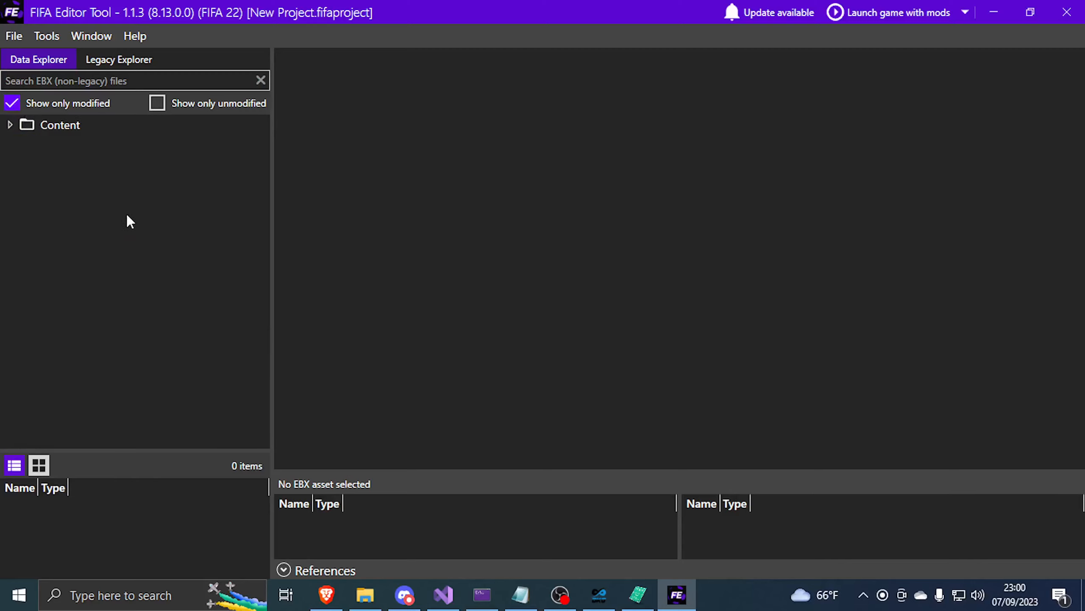
click(10, 125)
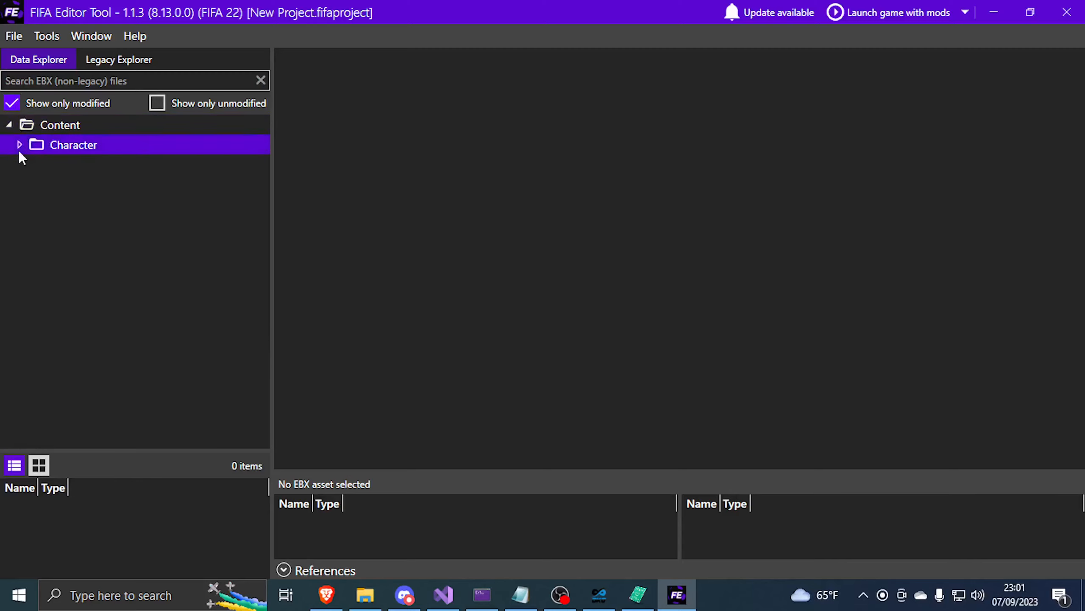
click(18, 146)
click(28, 184)
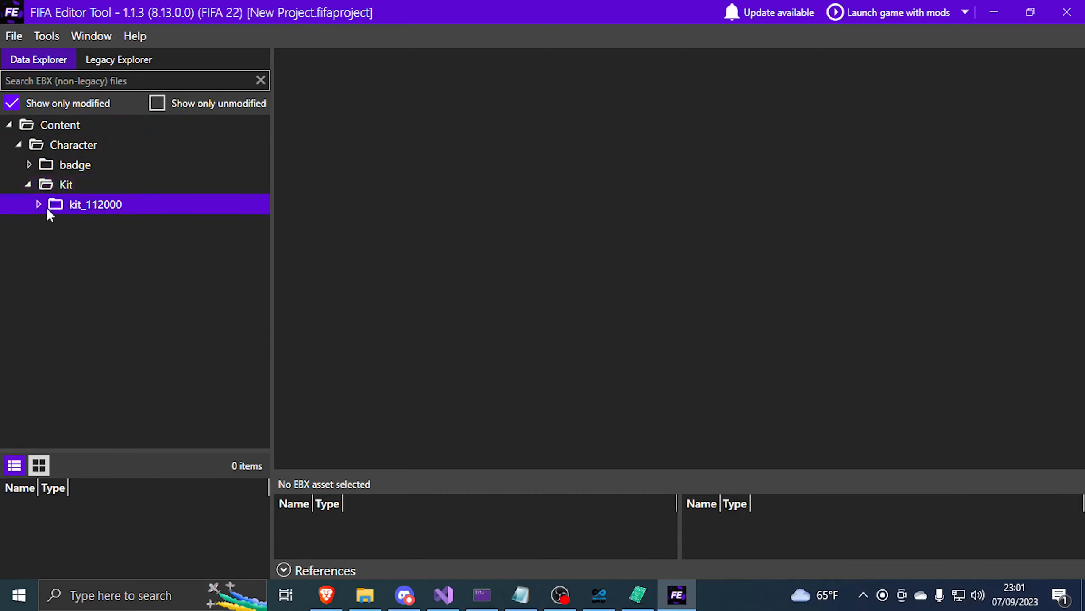
click(38, 205)
click(47, 224)
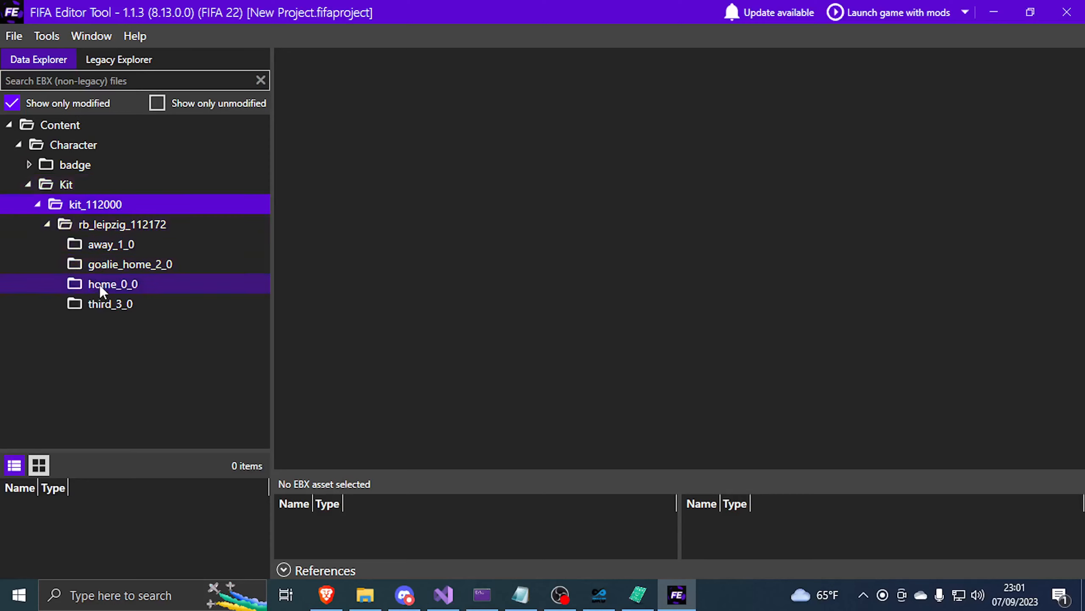
- List the home_0_0 assets in an enlarged list area, examine the jersey_112172_0_0_color texture, and close it
click(100, 286)
drag(155, 449, 156, 382)
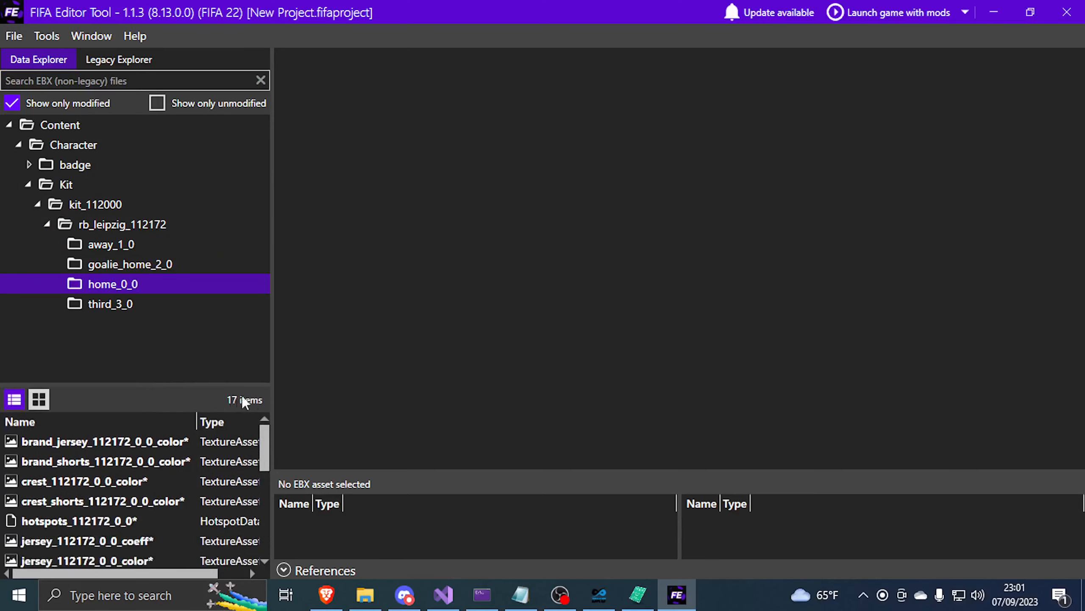
drag(272, 388, 391, 388)
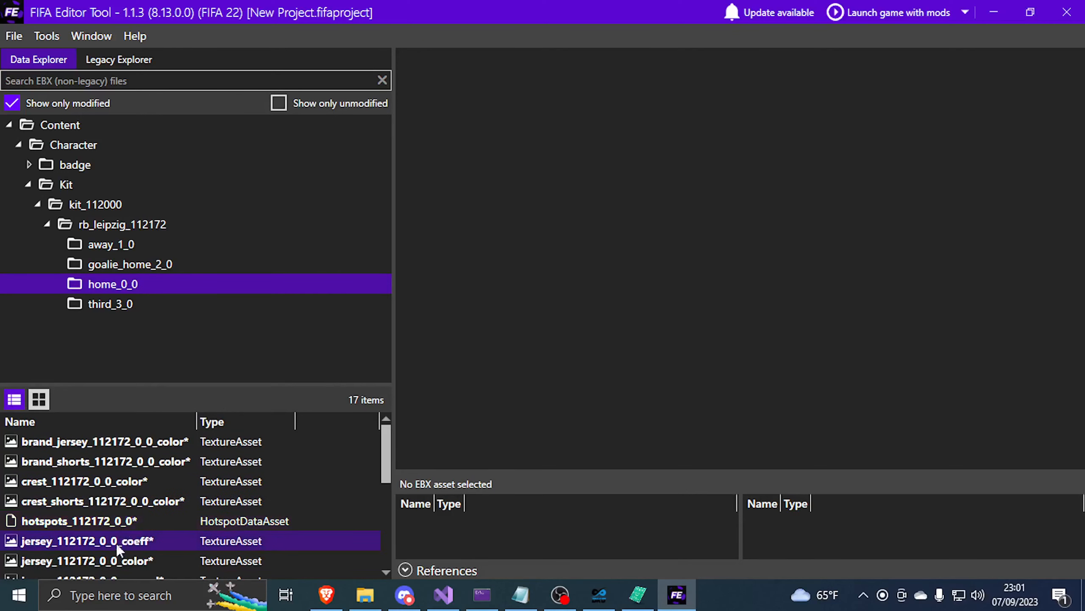
double_click(117, 557)
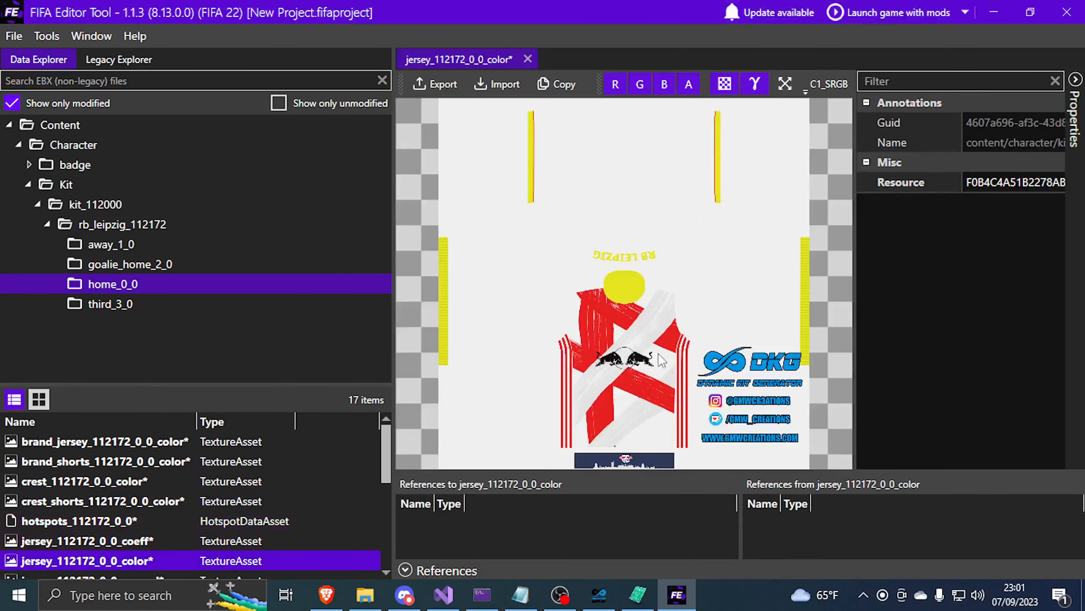
click(528, 59)
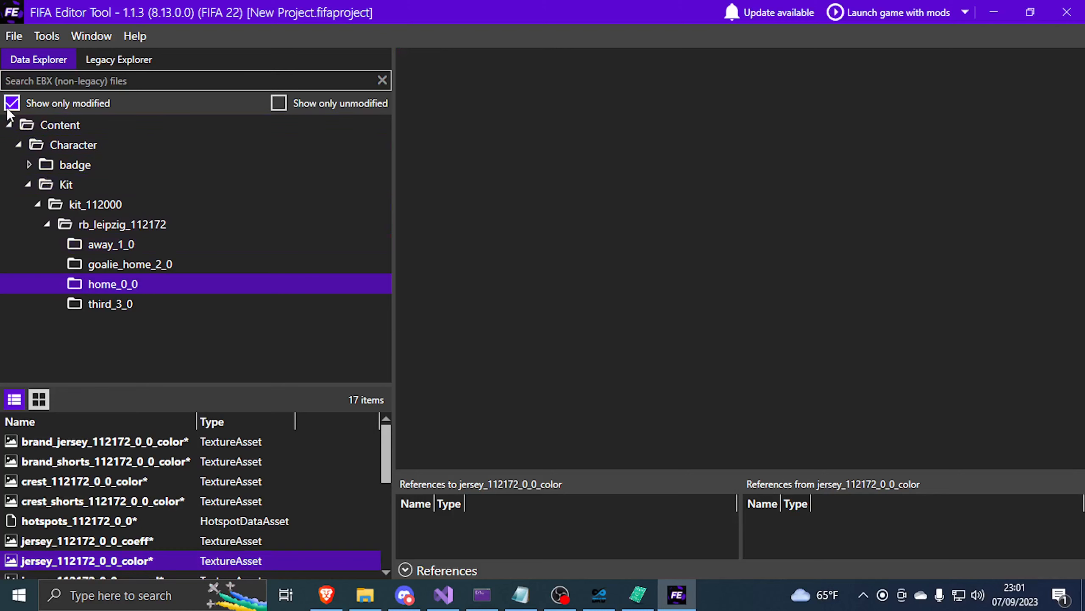
- Search the Legacy Explorer for "kits" and open the data/ui/imgAssets/kits folder
click(107, 62)
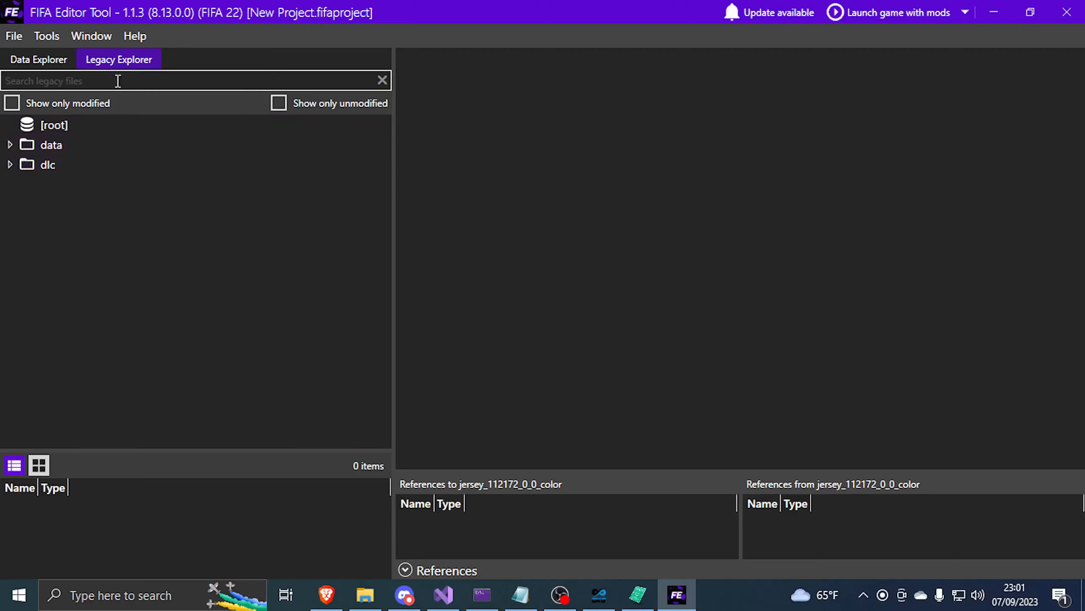
right_click(67, 145)
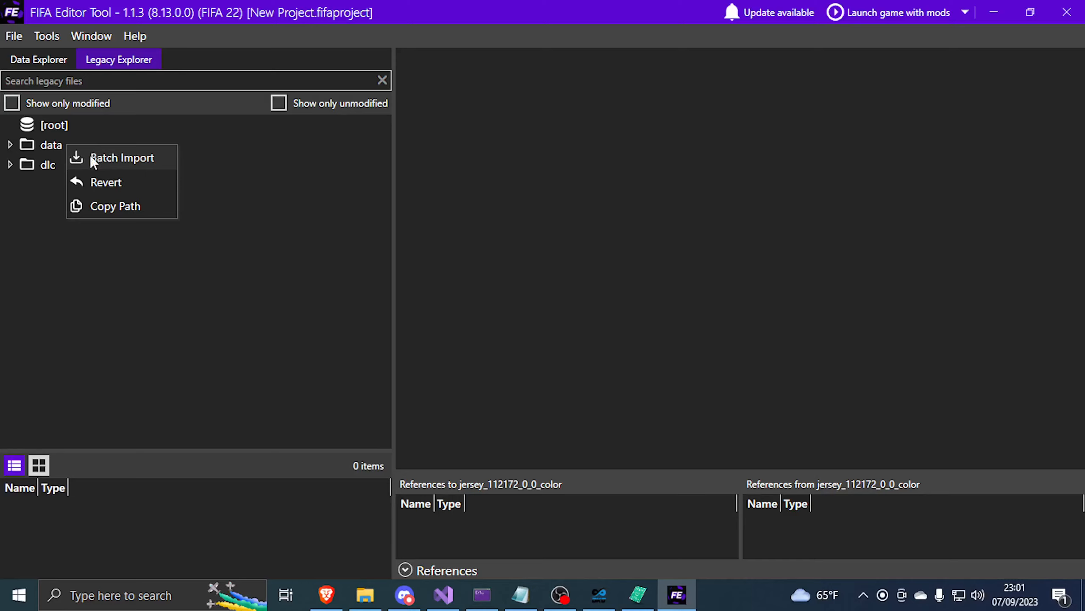
click(41, 243)
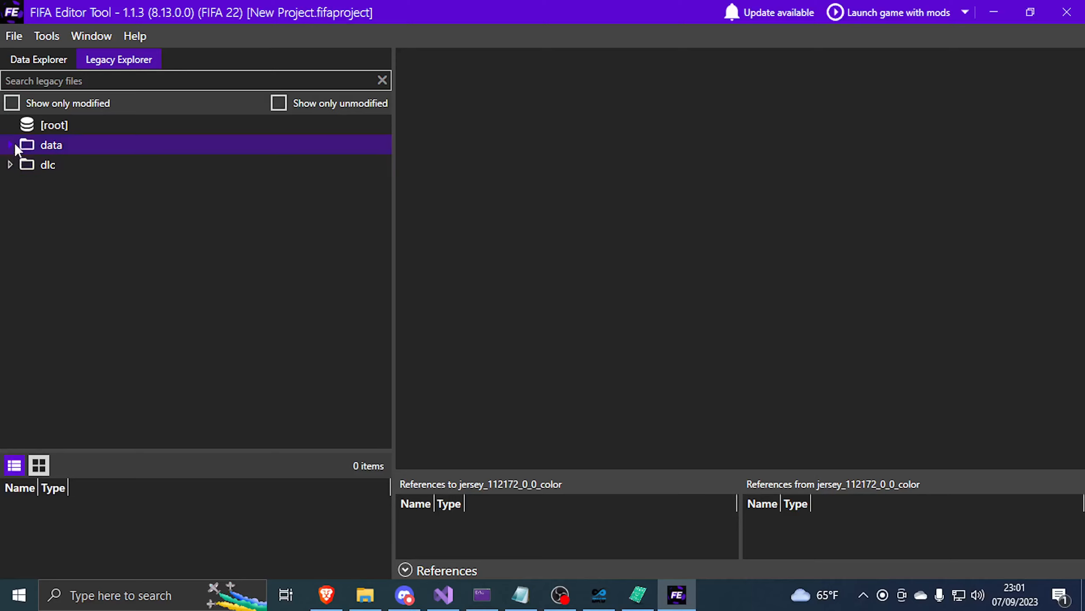
click(63, 80)
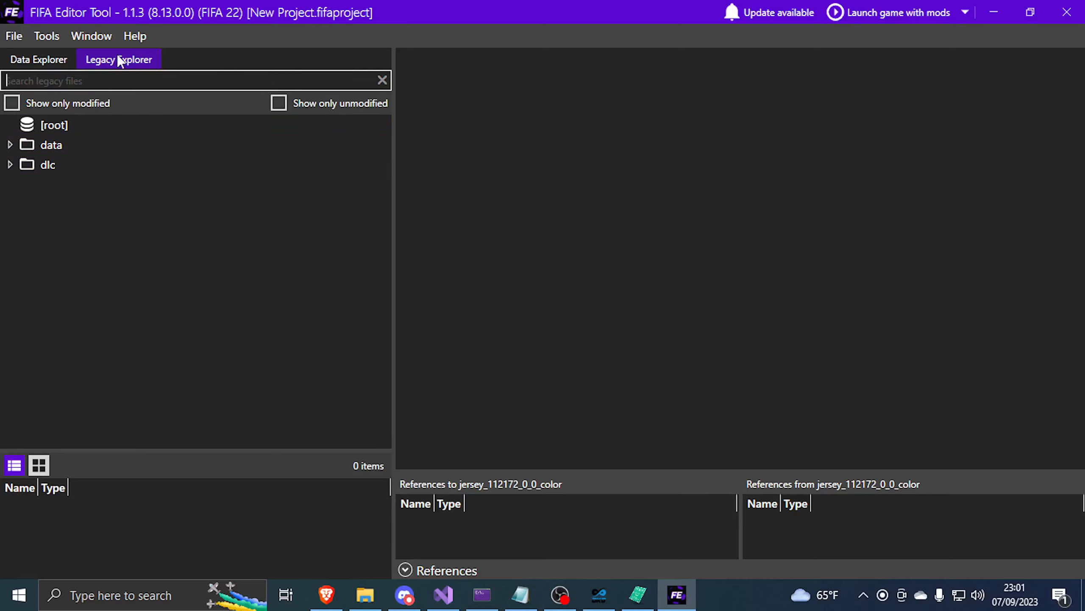
text(kits)
click(9, 125)
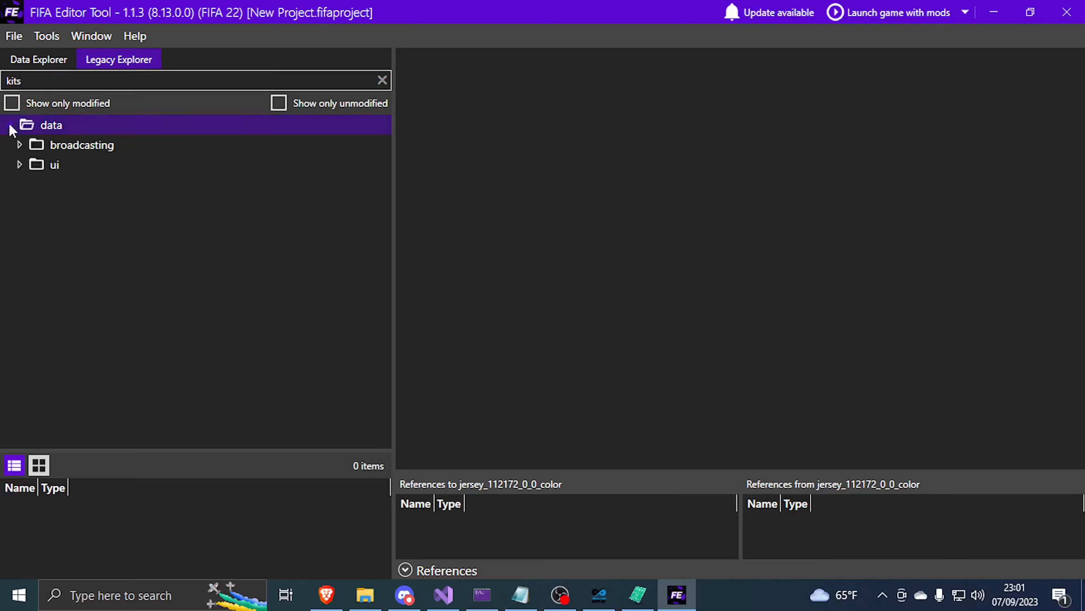
click(19, 165)
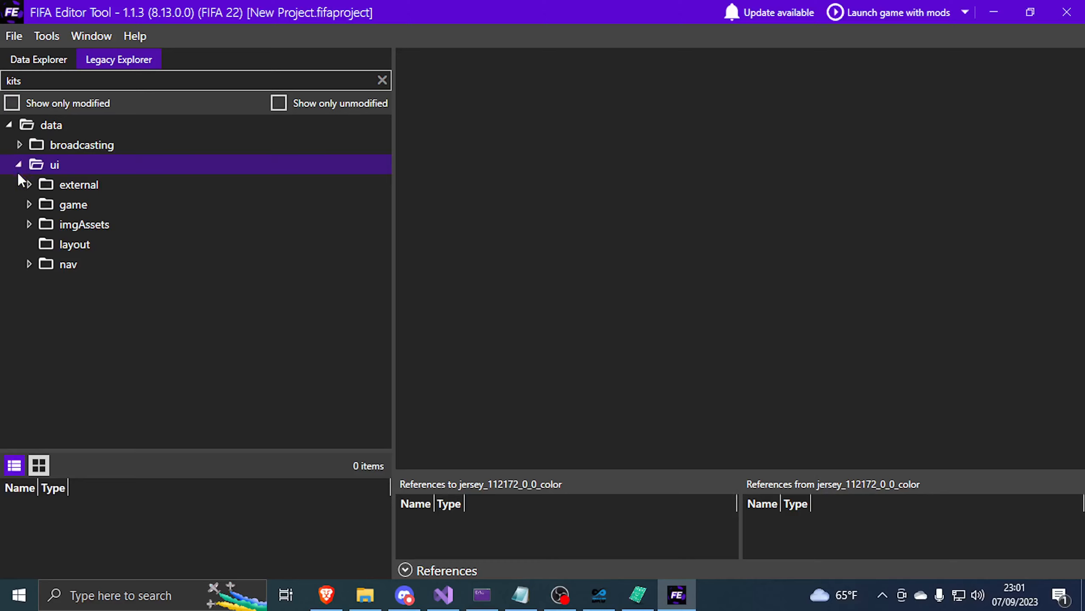
click(20, 229)
click(29, 224)
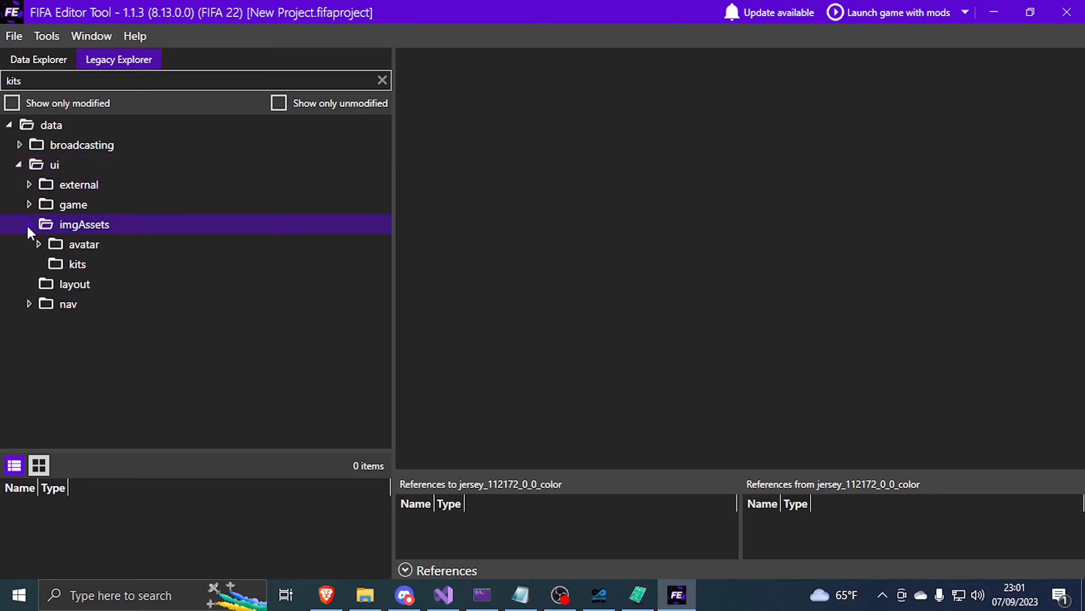
click(73, 266)
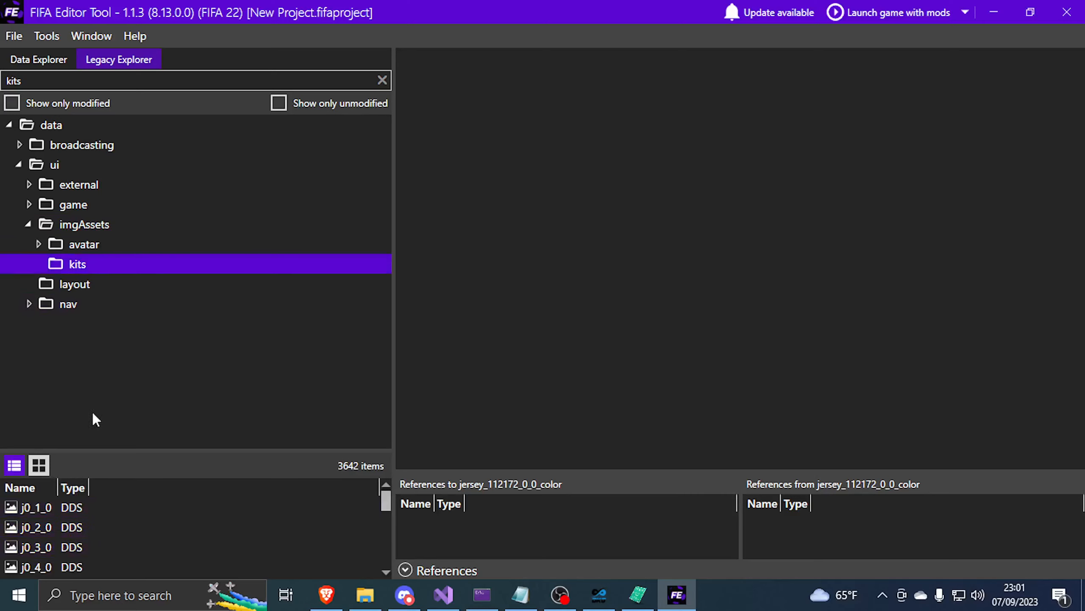
- Batch import the exported kits folder from Kit files into the data/ui/imgAssets/kits folder
right_click(105, 268)
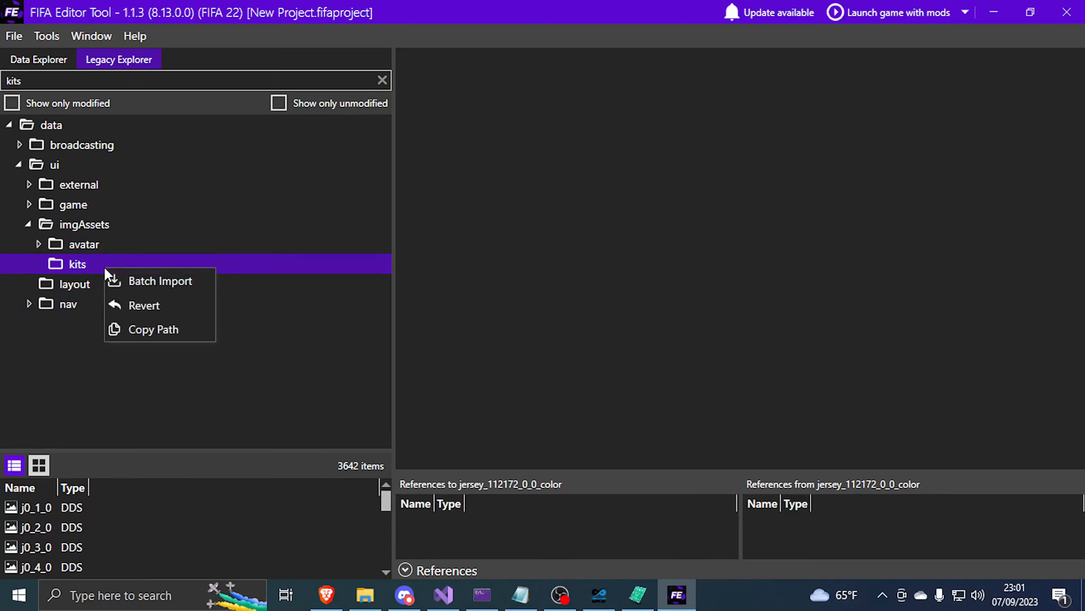
click(154, 282)
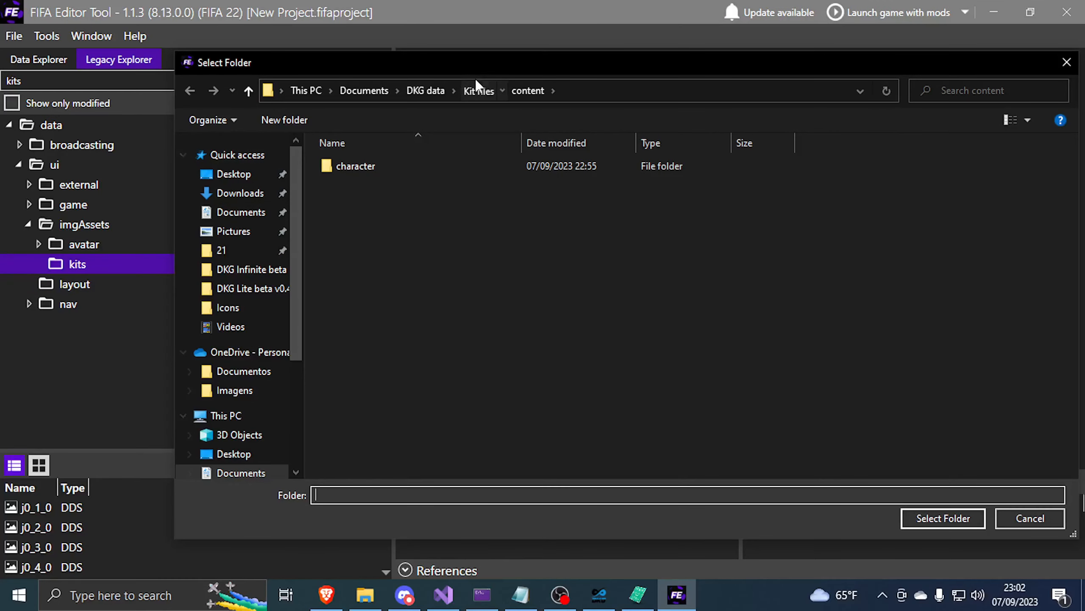
click(475, 80)
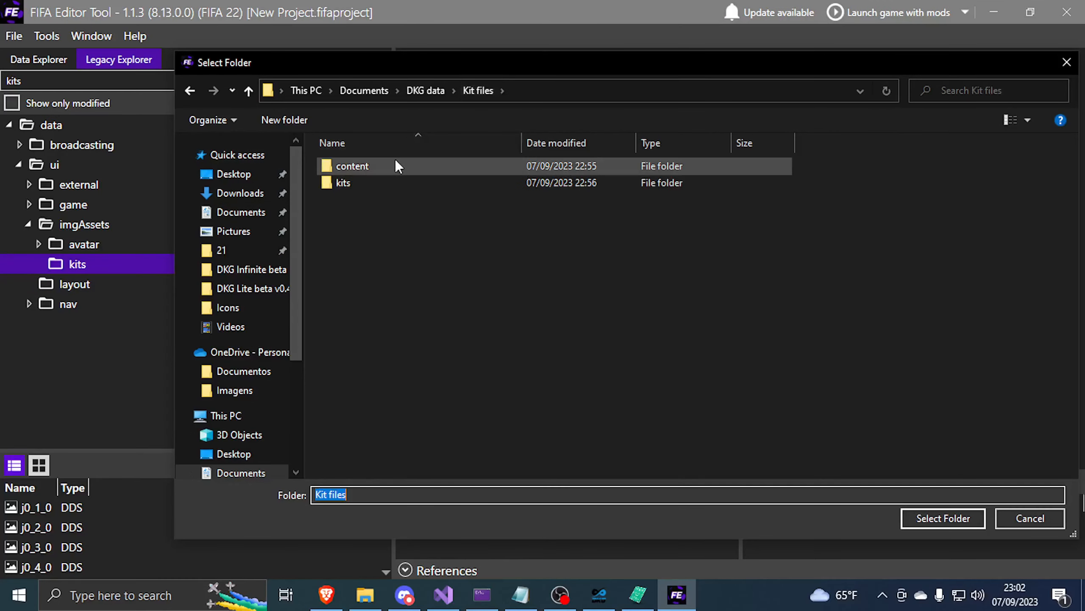
click(354, 187)
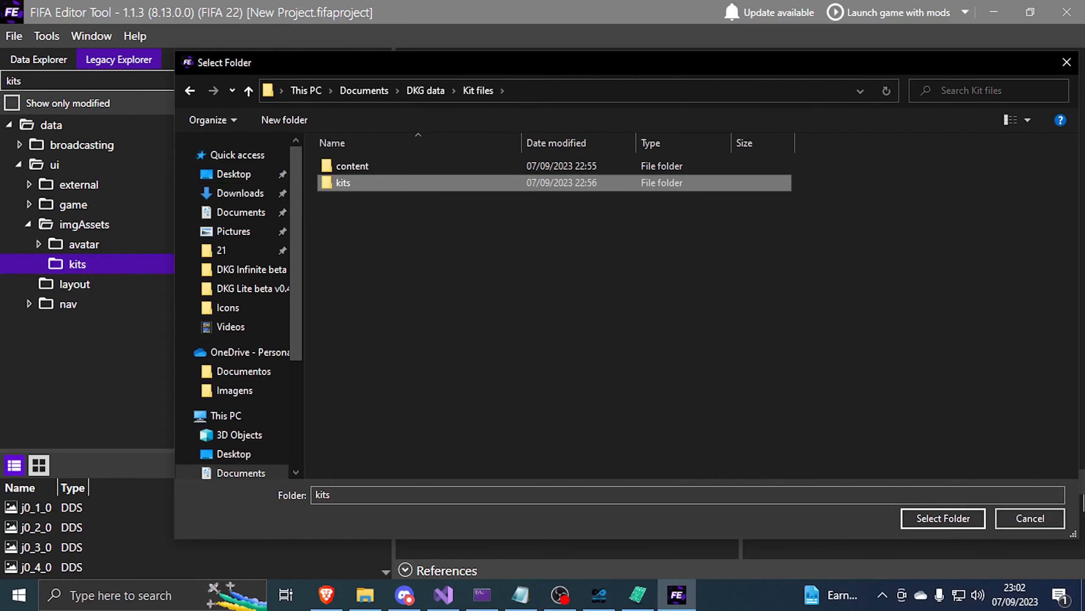
click(916, 517)
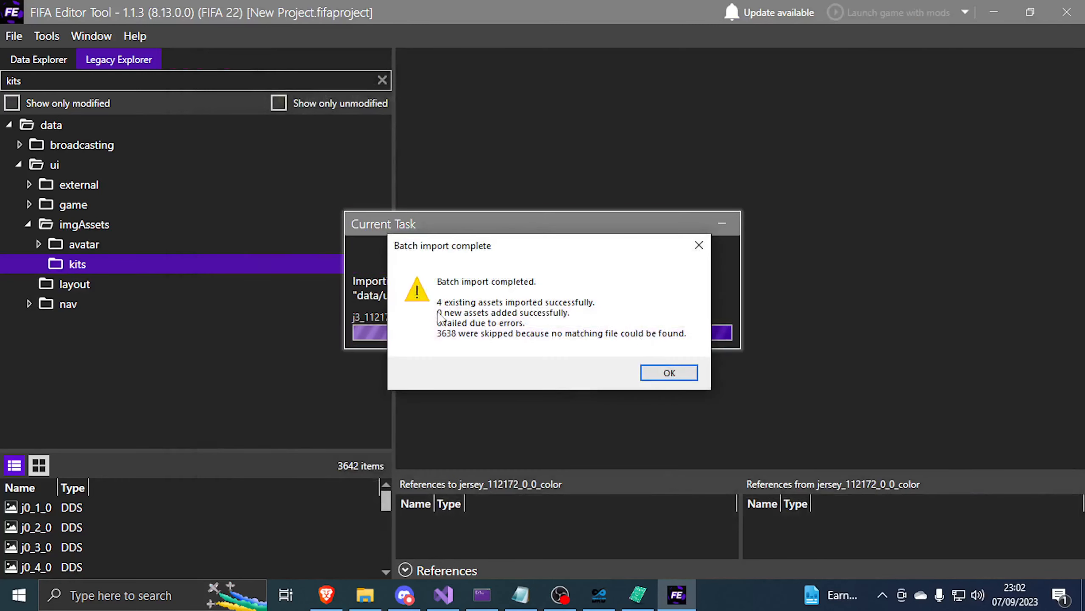
click(666, 371)
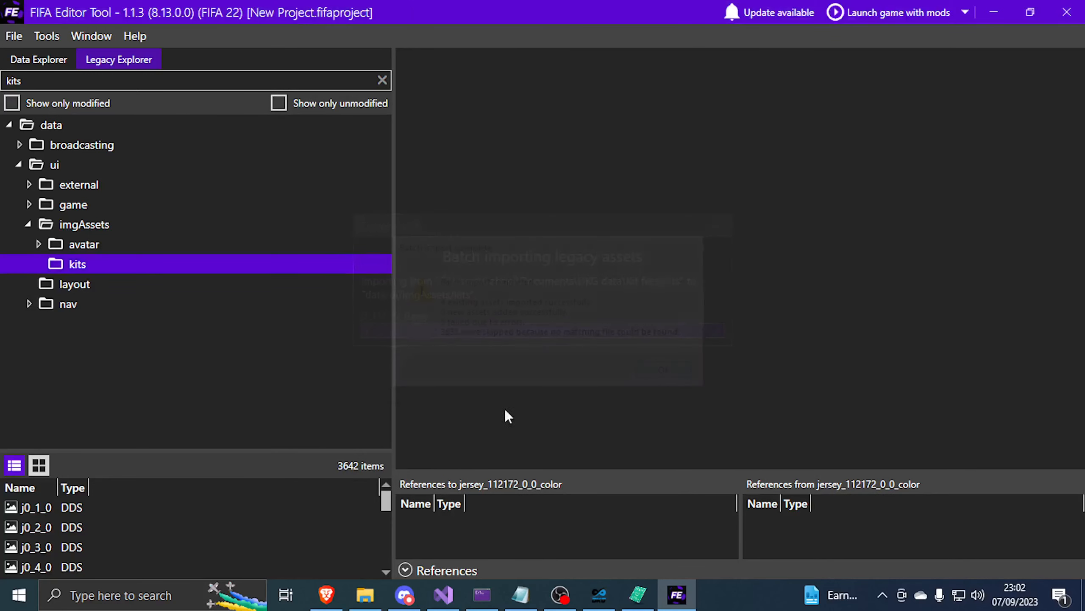
- Filter the Legacy Explorer to modified assets only, enlarge the asset list area and widen its Name column
click(19, 102)
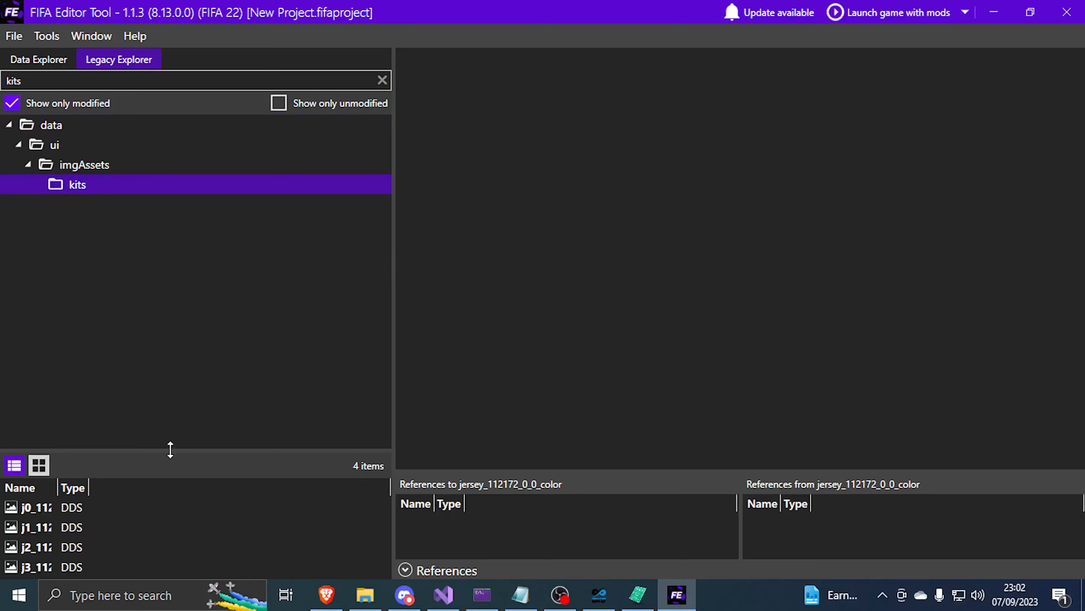
drag(170, 449, 170, 334)
click(336, 440)
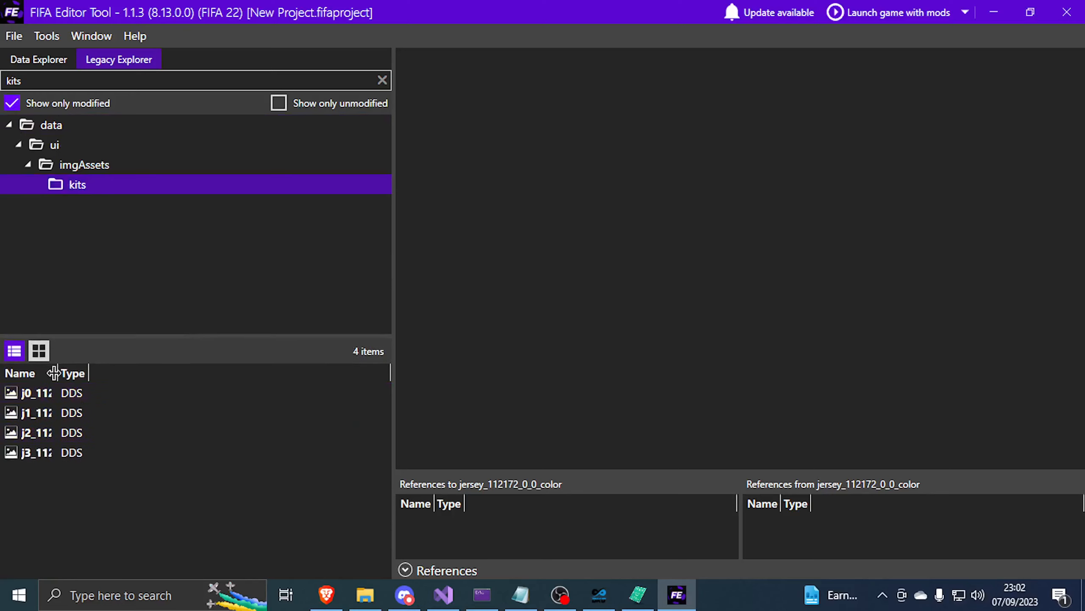
drag(54, 373, 98, 372)
- Examine the j0_112172_0, j1_112172_0 and j2_112172_0 kit thumbnails and close them all
click(66, 392)
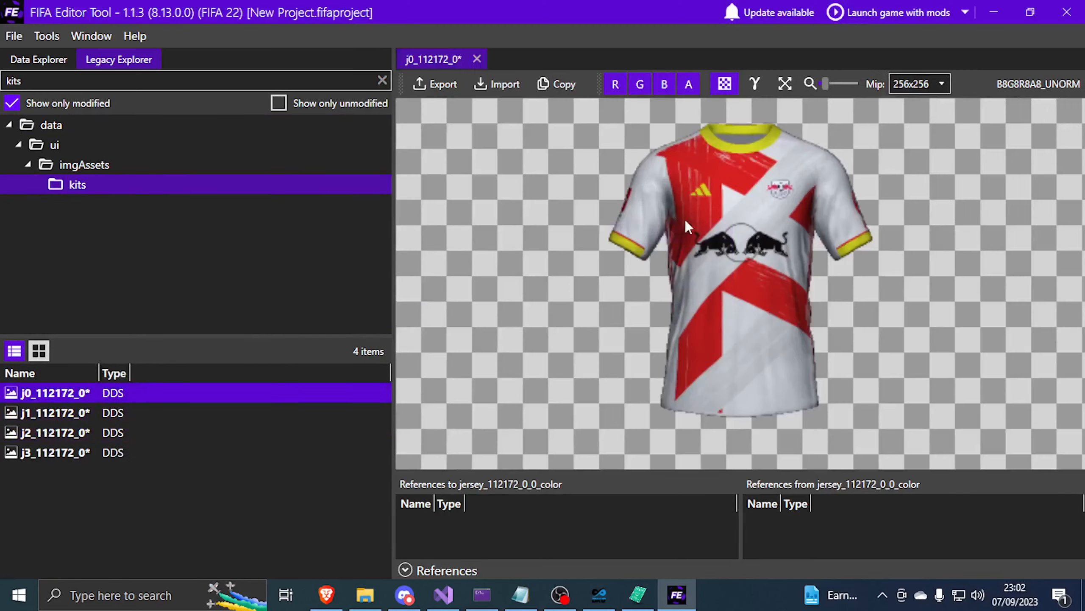
double_click(79, 416)
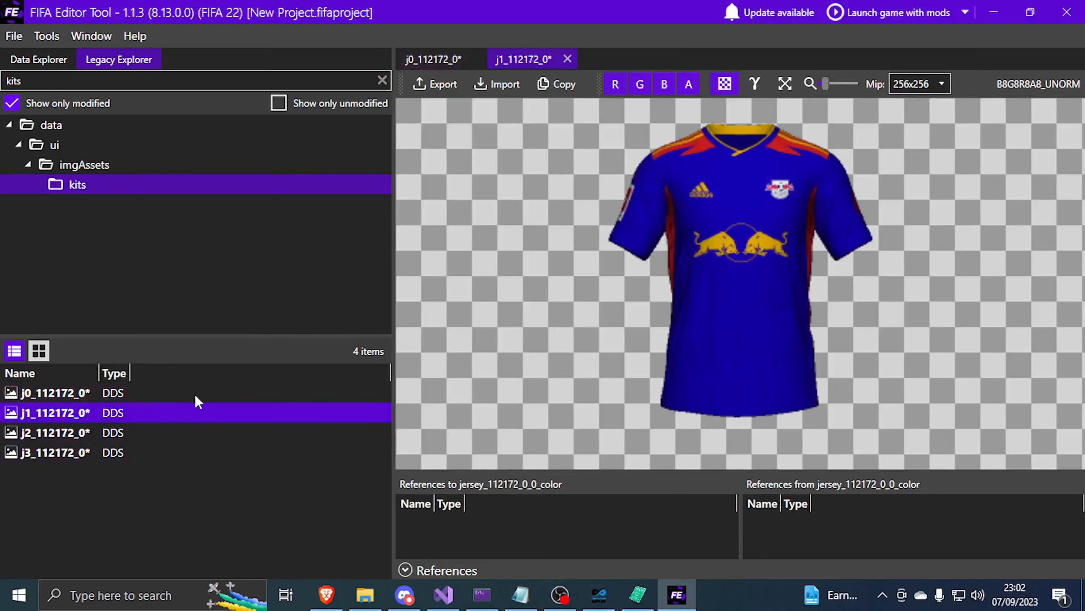
double_click(56, 436)
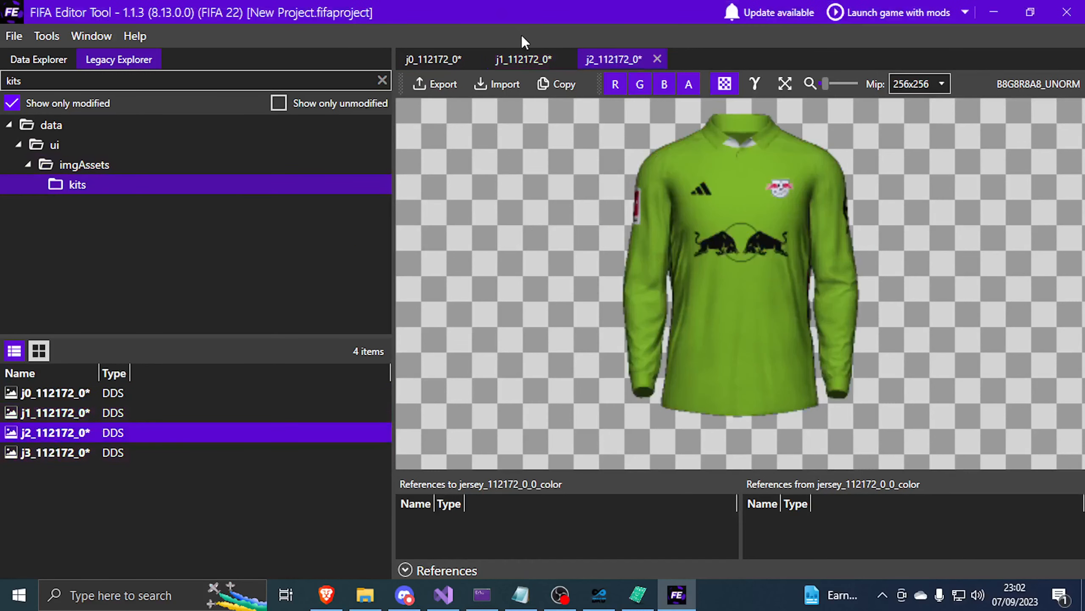
click(573, 57)
click(568, 58)
click(567, 58)
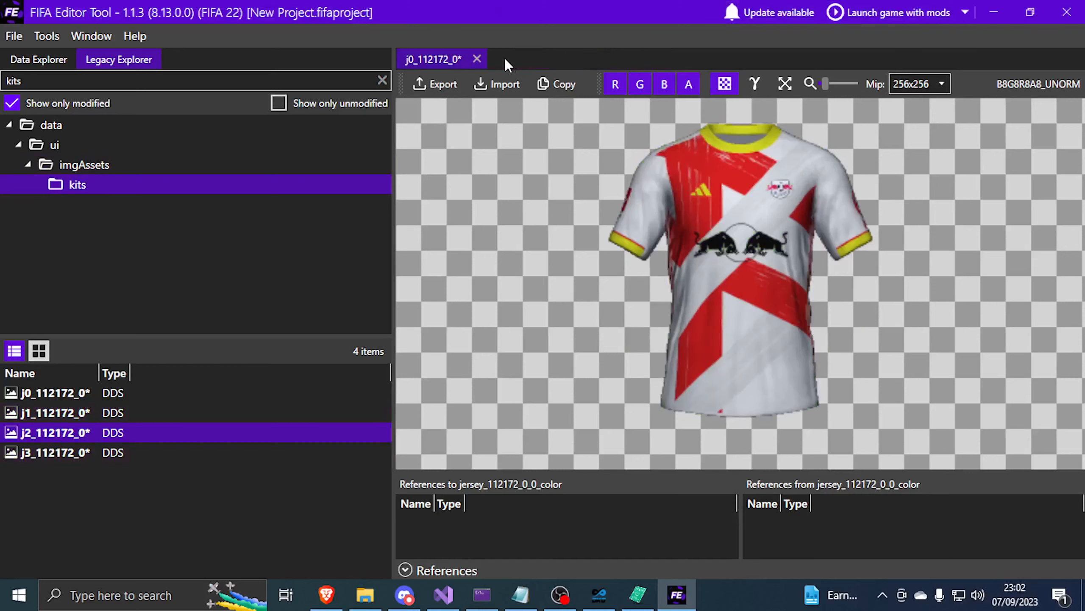
click(477, 59)
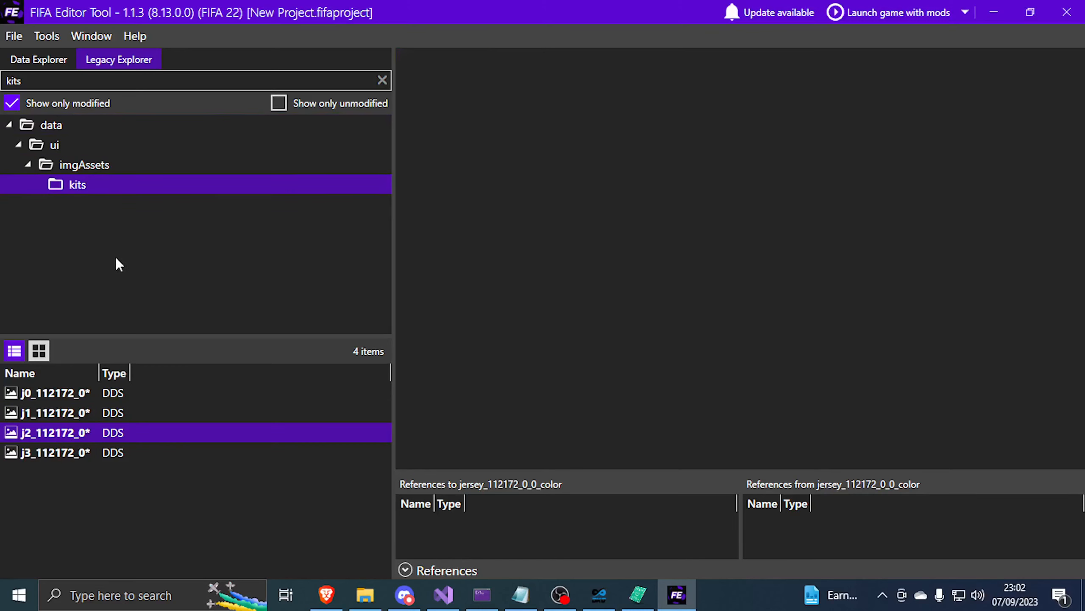
- Reduce the asset list's height and the explorer's width, and look up the Export to Mod command without running it
drag(206, 337, 196, 412)
drag(395, 292, 350, 292)
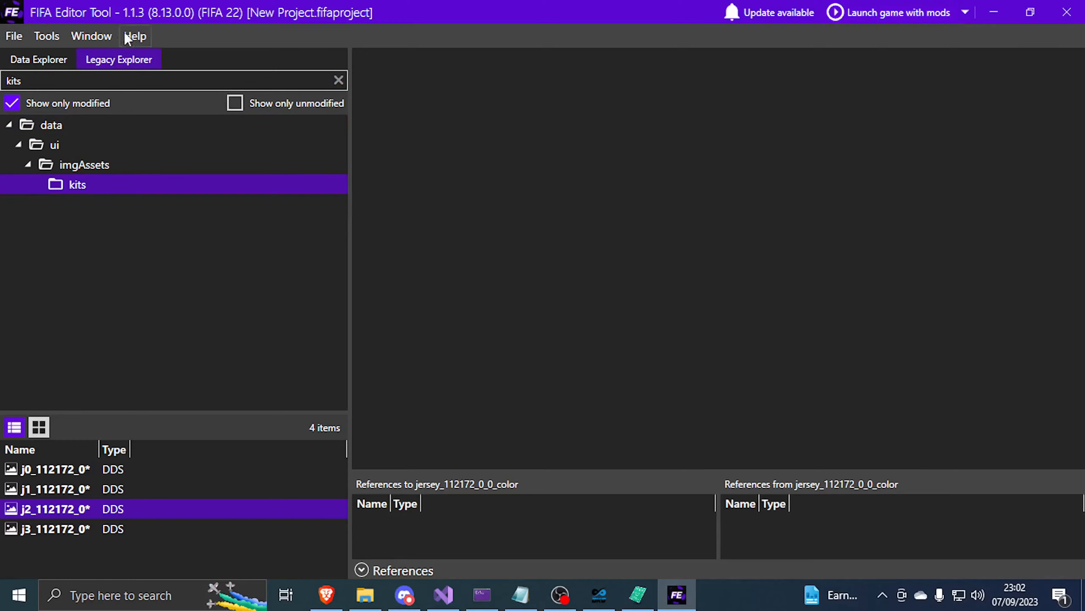
click(17, 36)
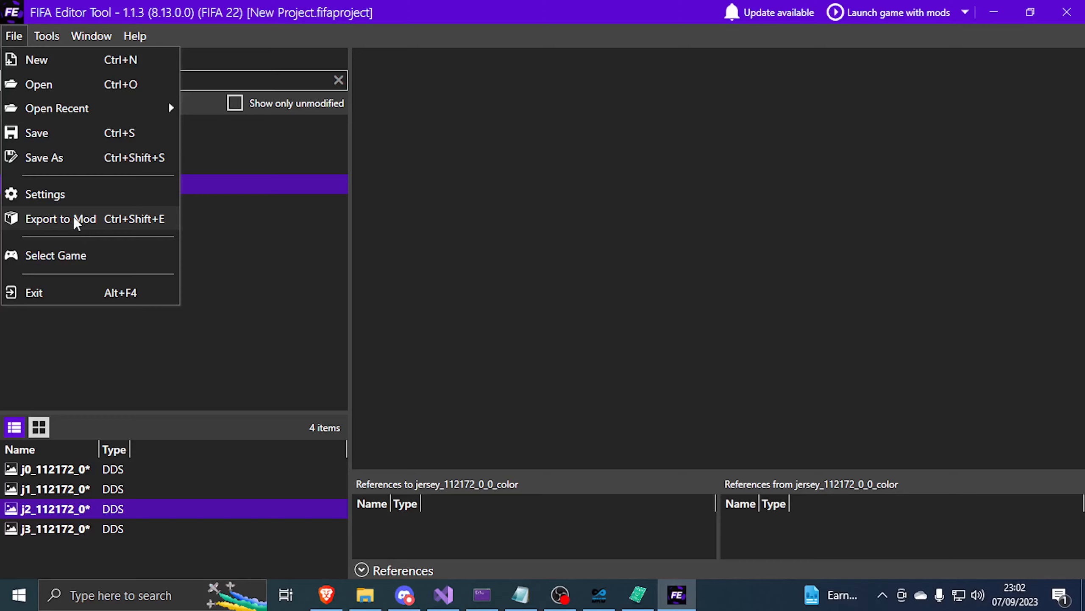
click(478, 4)
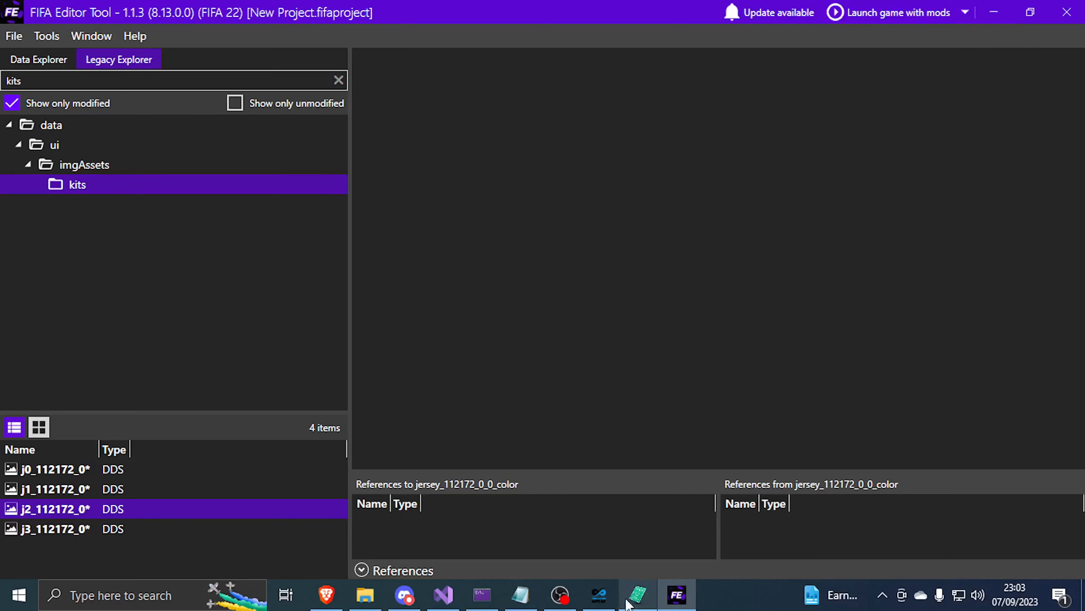
click(637, 594)
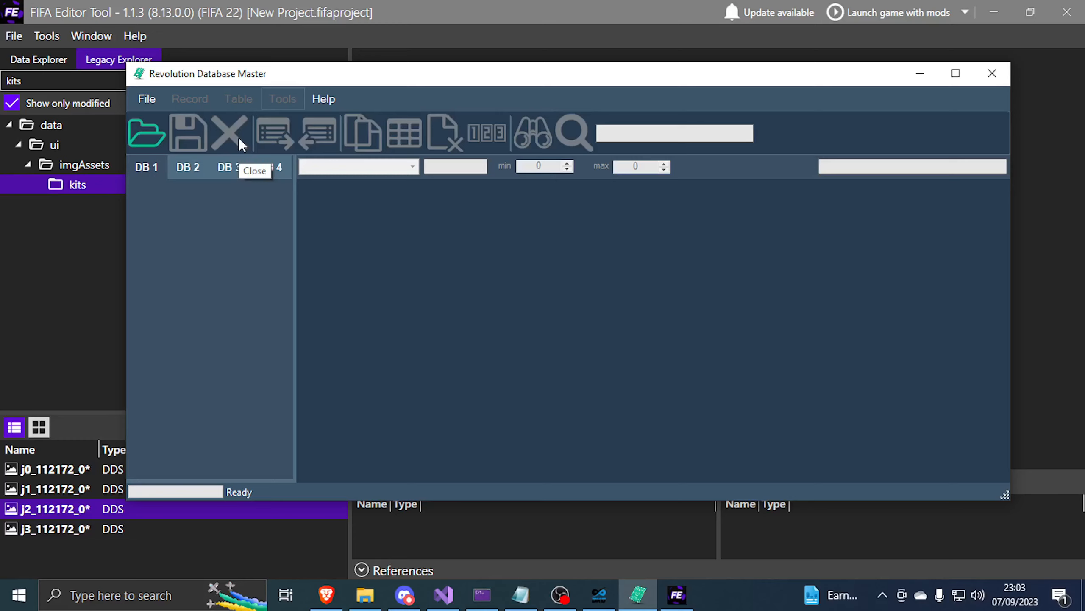
drag(369, 79, 428, 110)
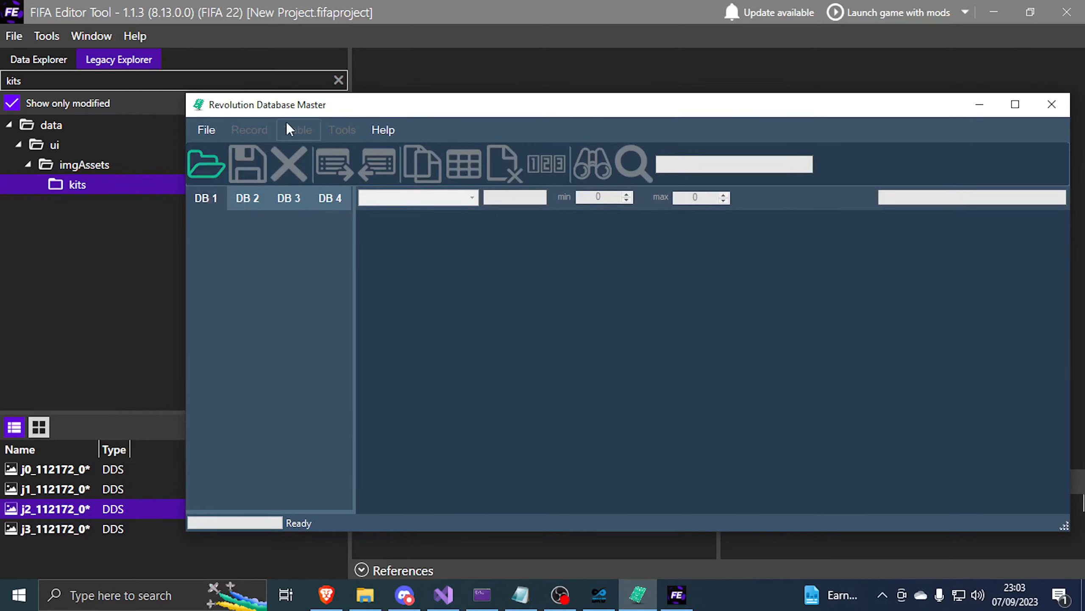
click(207, 166)
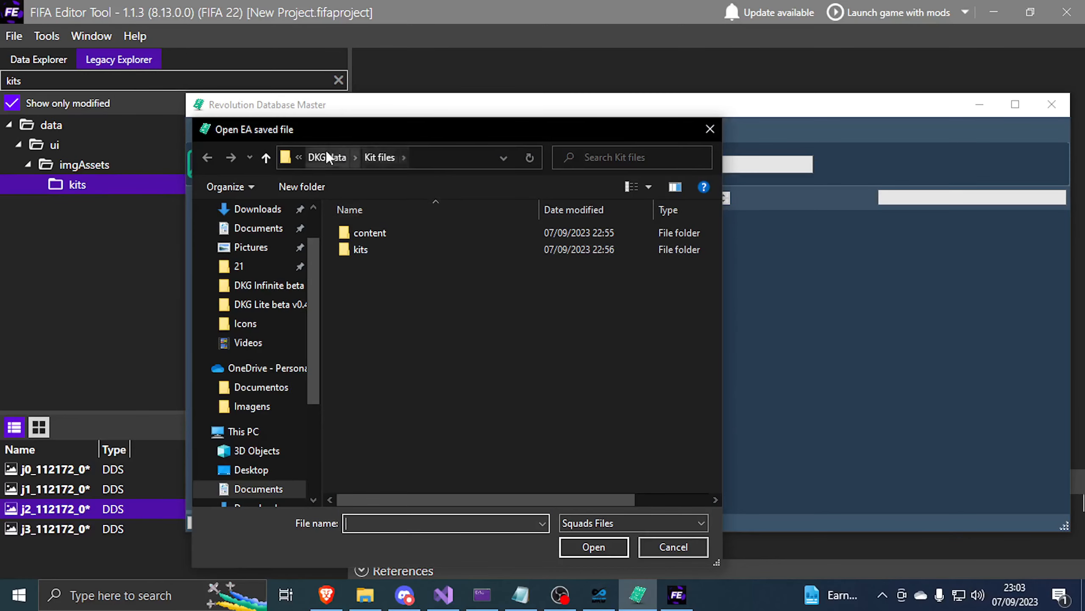
click(267, 231)
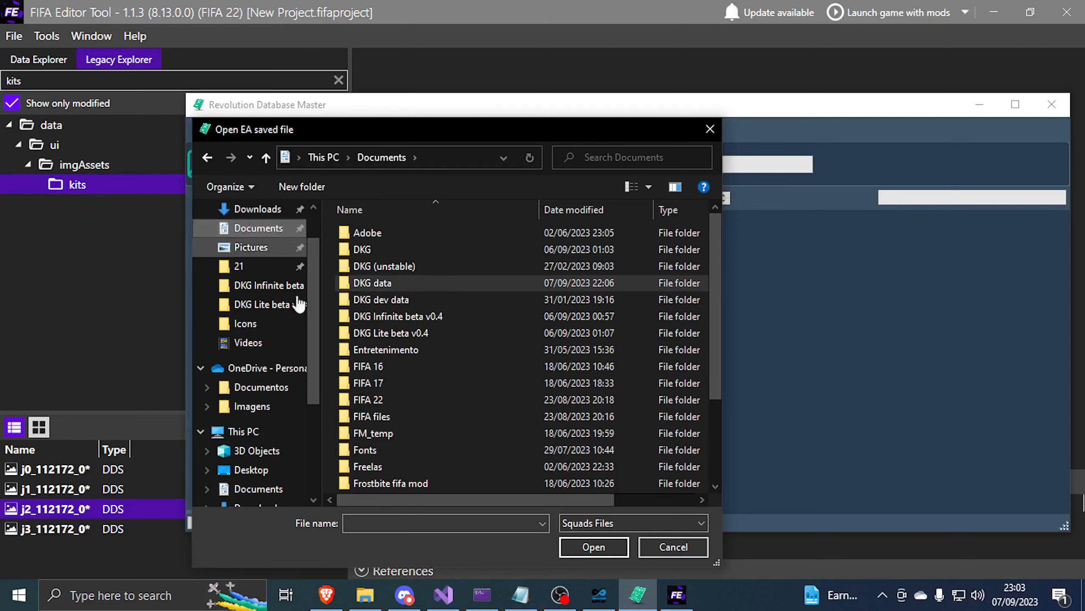
double_click(399, 399)
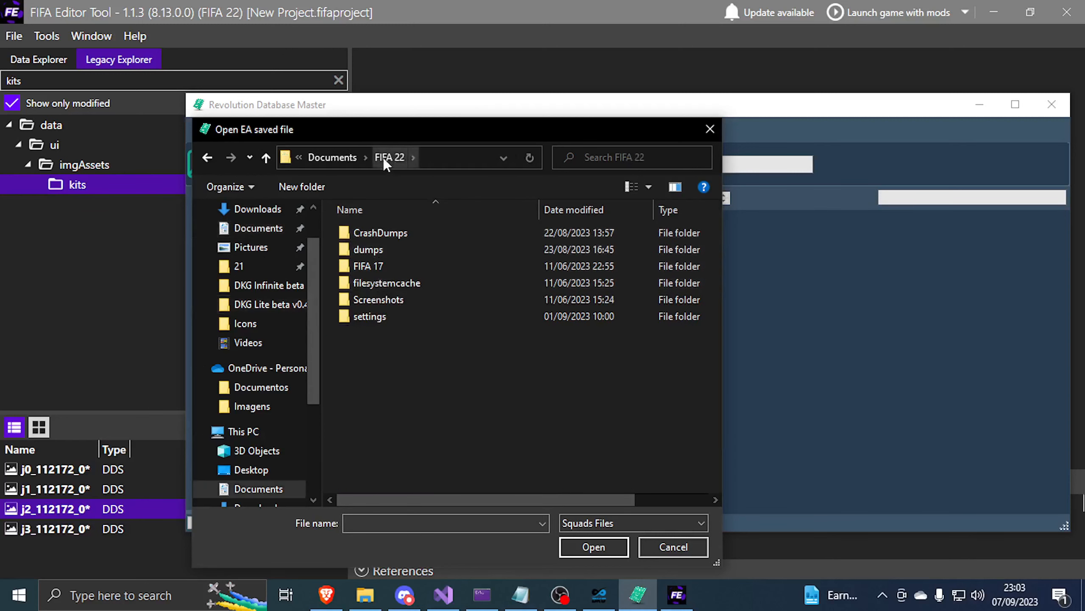
click(377, 318)
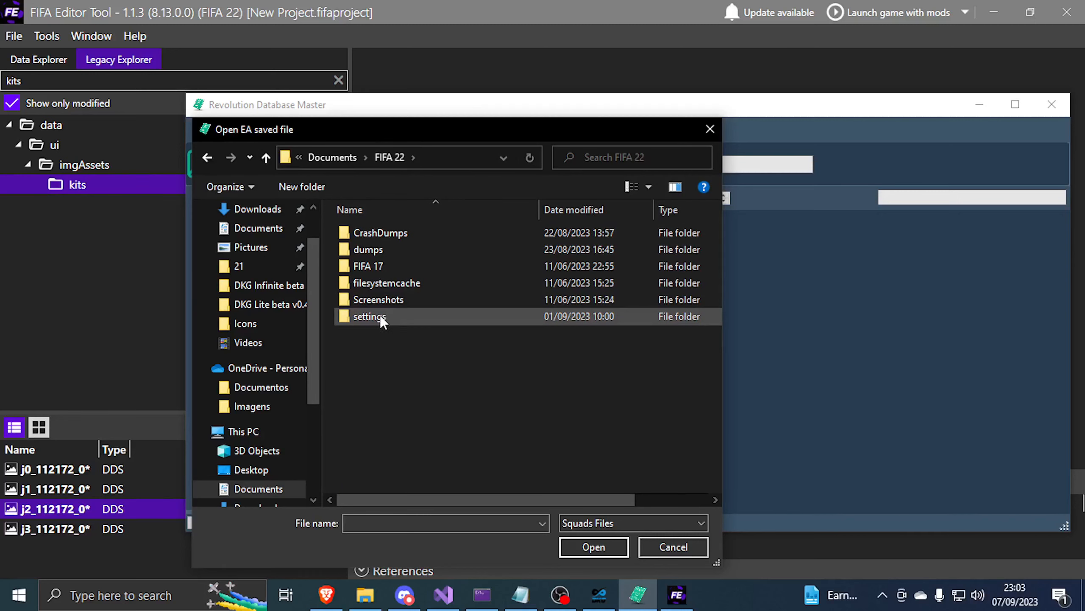
double_click(378, 317)
click(392, 235)
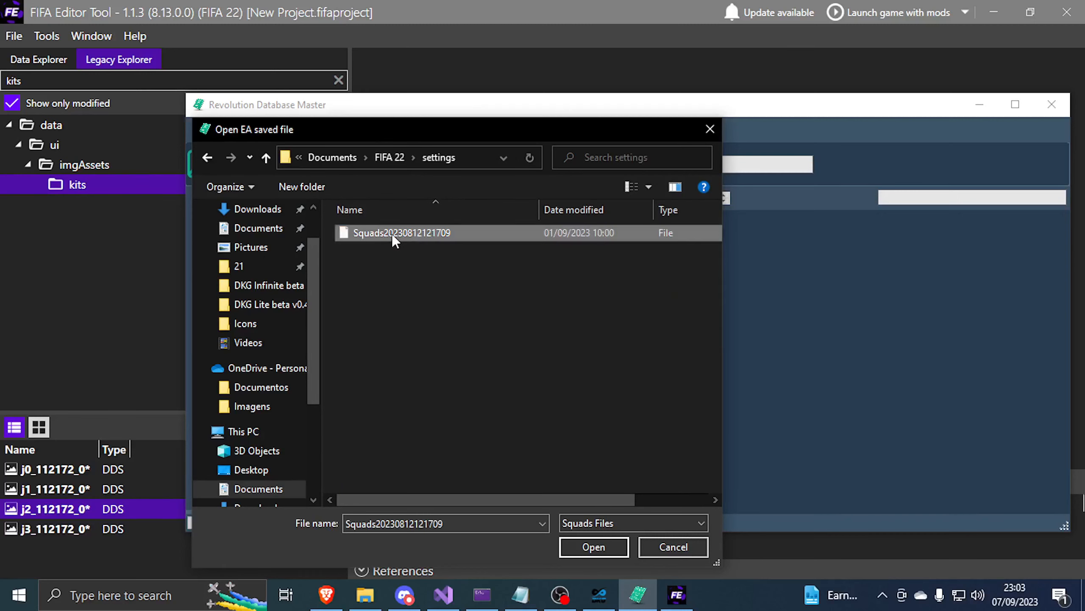
drag(499, 136, 562, 138)
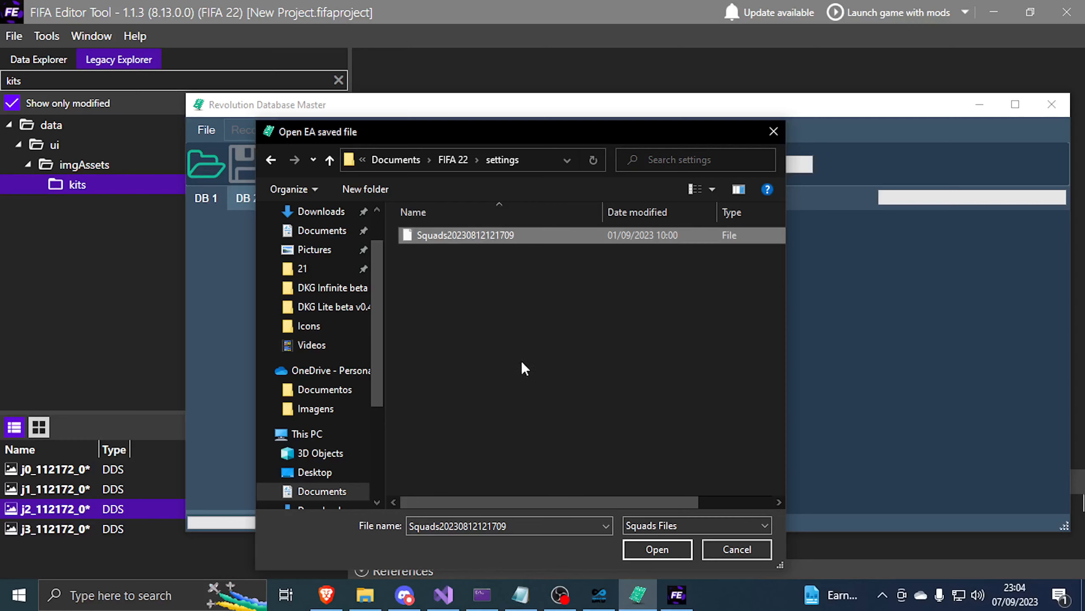
click(645, 548)
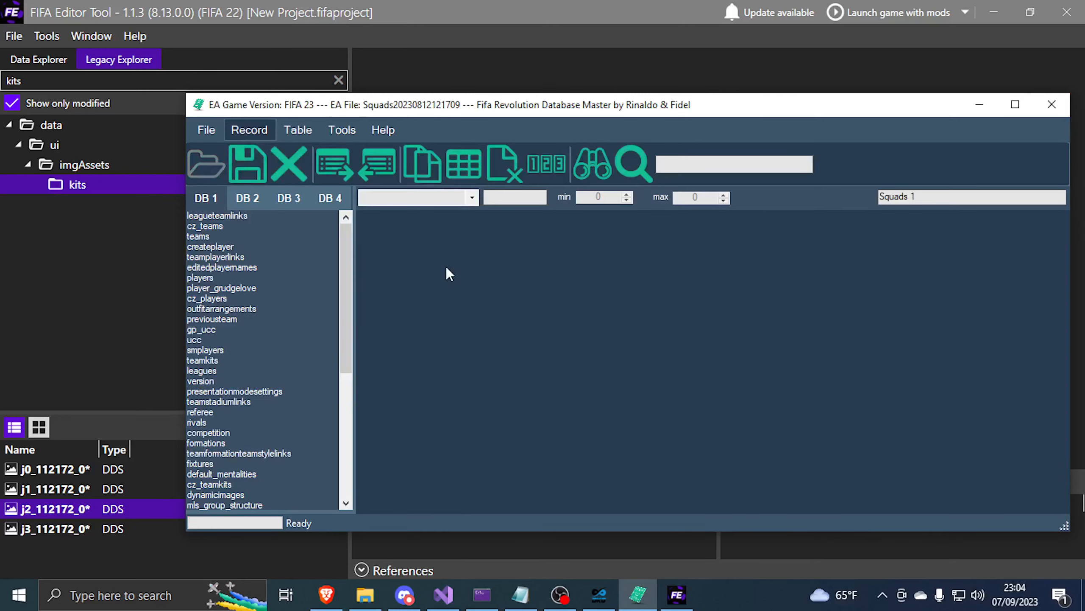
- Maximize the database window and open the teamkits table
drag(547, 110, 502, 70)
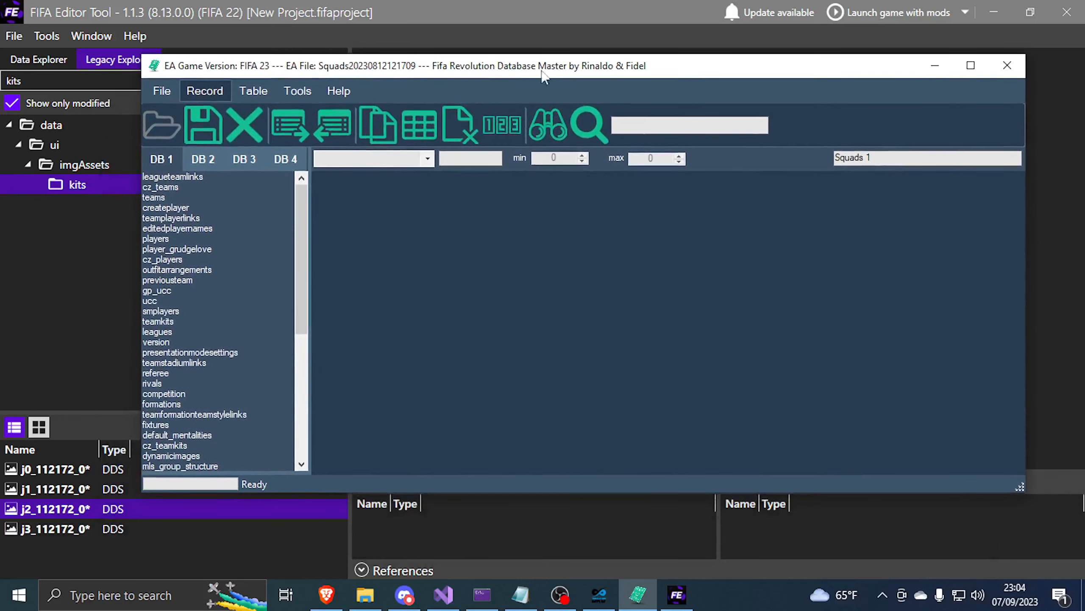
click(971, 65)
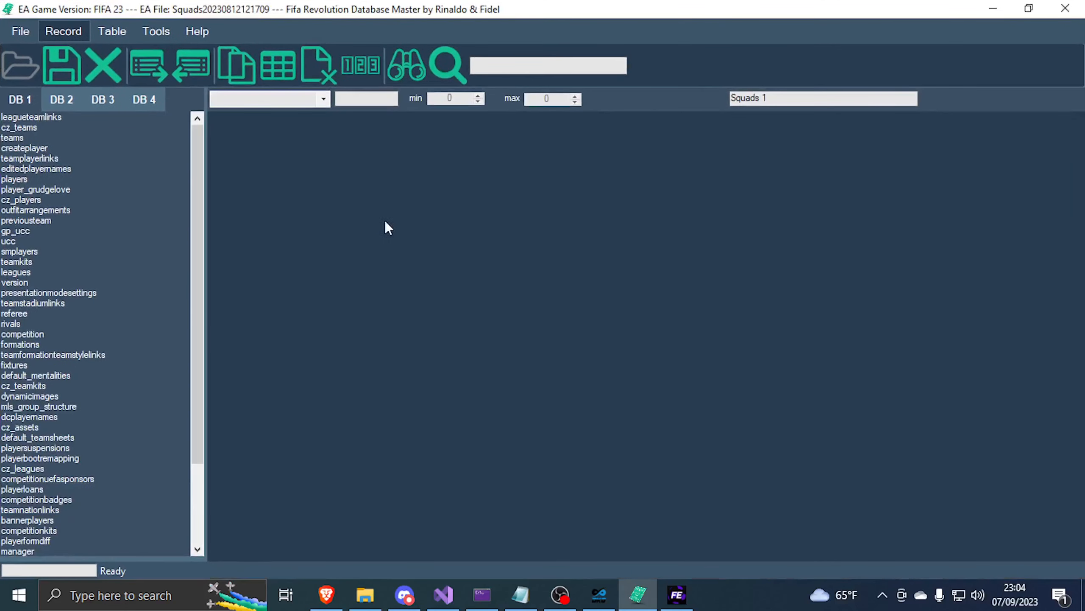
click(25, 264)
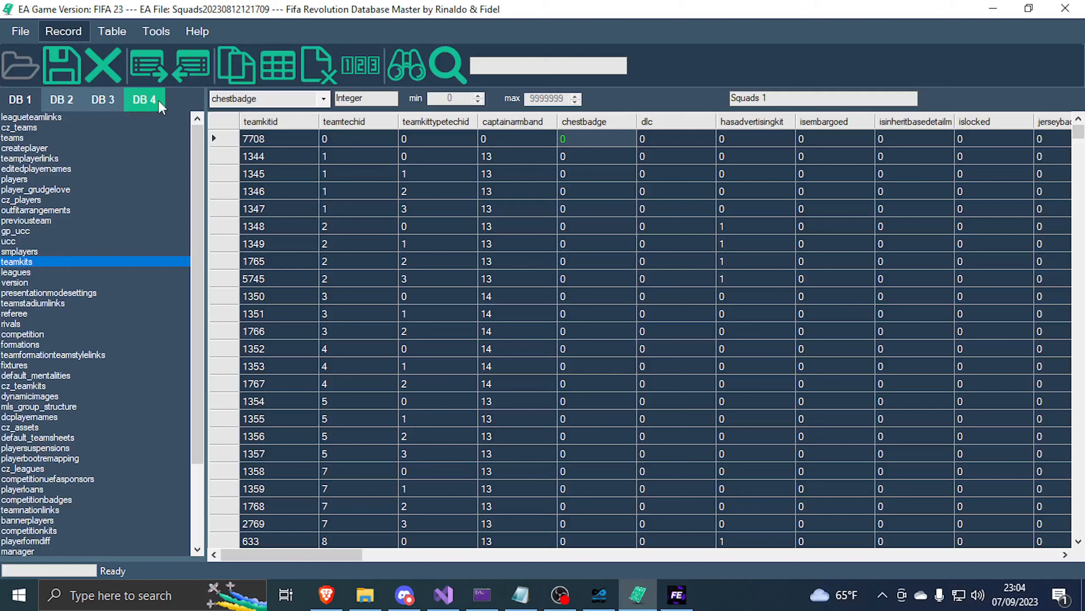
- Import the teamkits 22 text file from Documents/DKG data/Kit files into the teamkits table
click(197, 71)
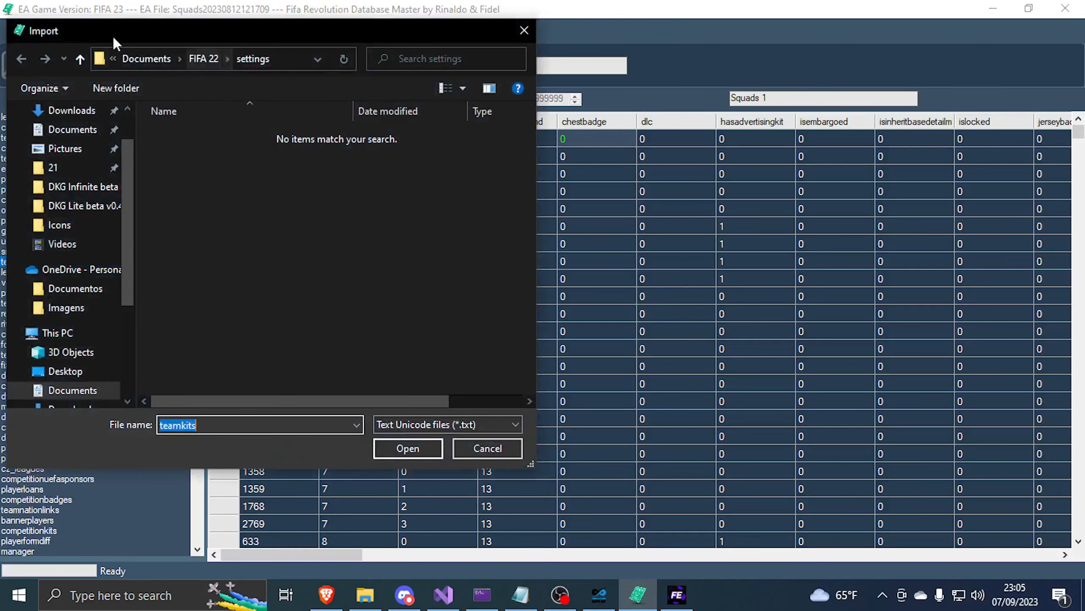
click(144, 62)
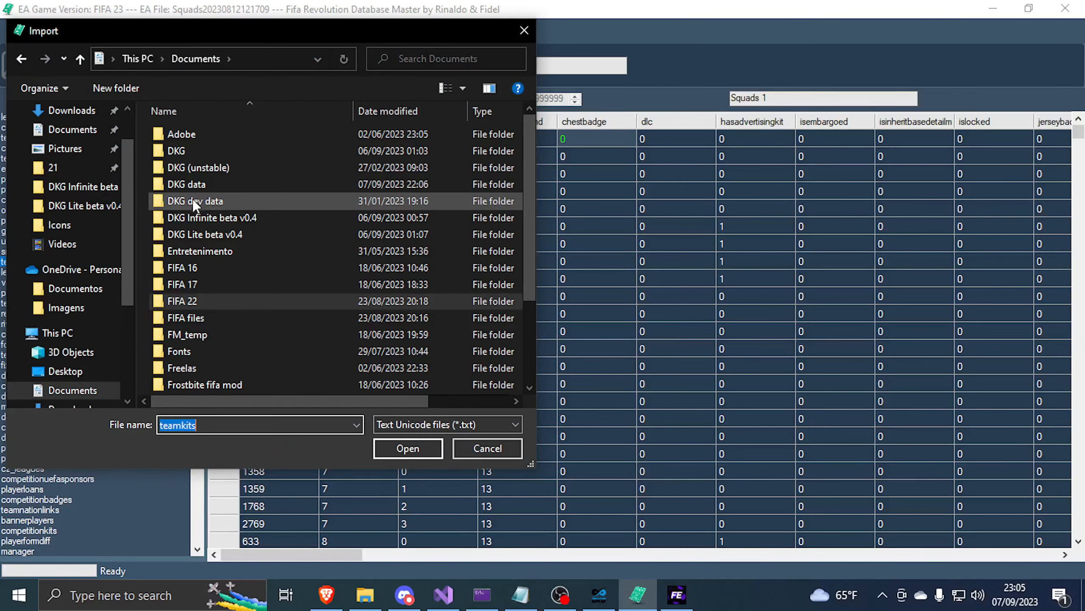
click(193, 199)
click(198, 182)
double_click(197, 183)
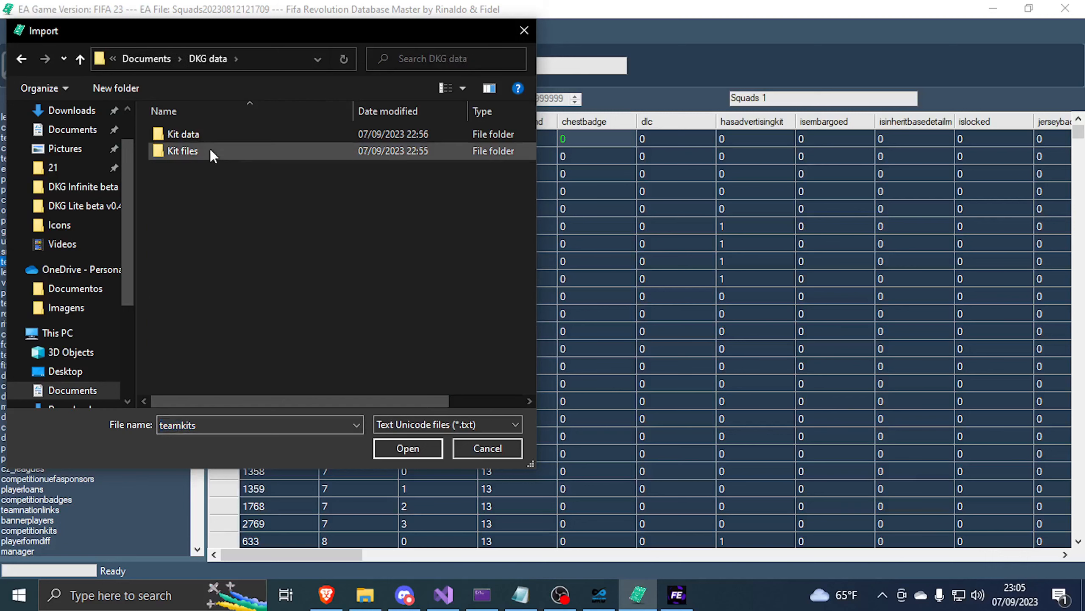
double_click(210, 150)
click(207, 188)
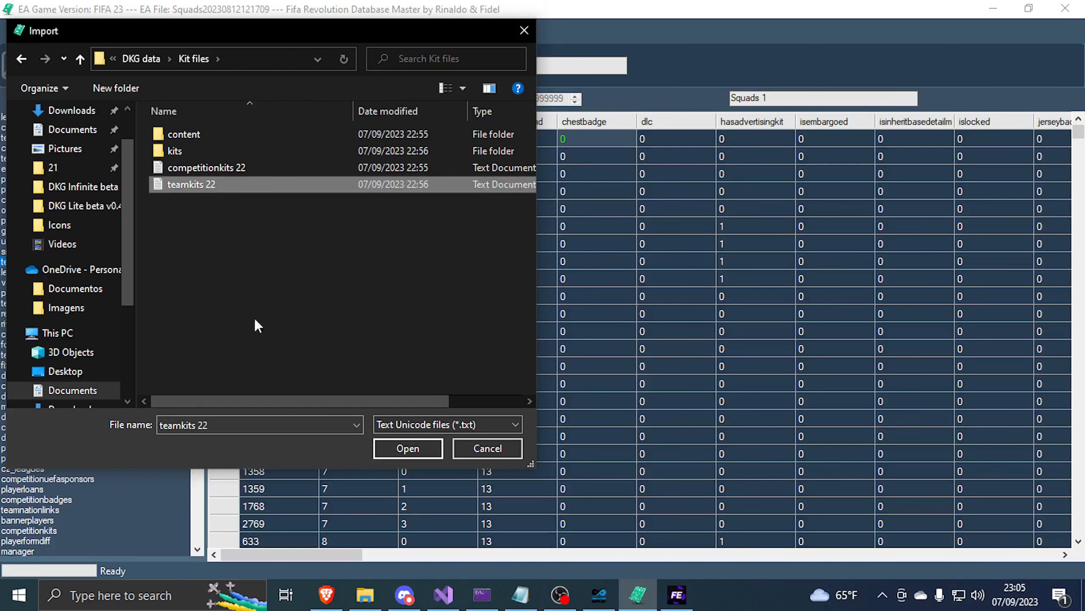
click(391, 447)
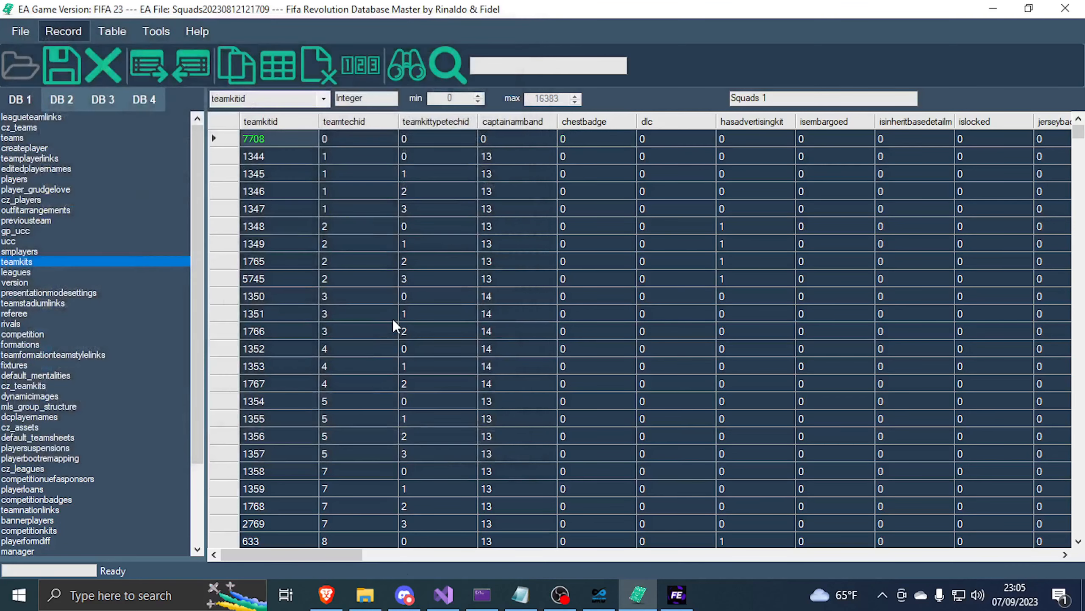
- Import the competitionkits 22 text file from DKG data/Kit files into the competitionkits table and save the squads file
mouse_move(197, 239)
mouse_down()
mouse_move(196, 267)
mouse_move(200, 254)
mouse_up()
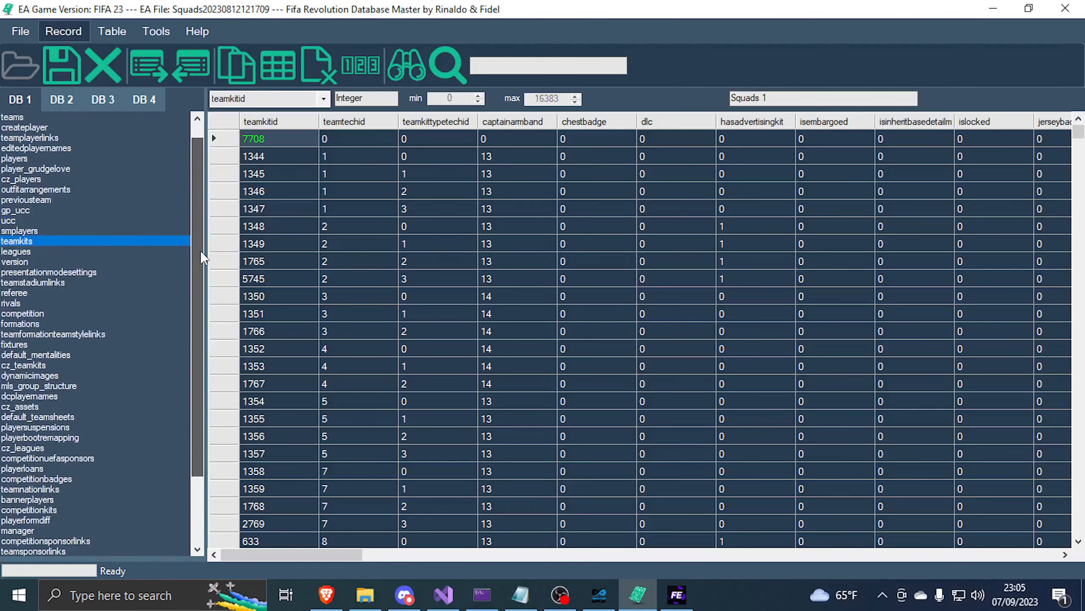
click(43, 513)
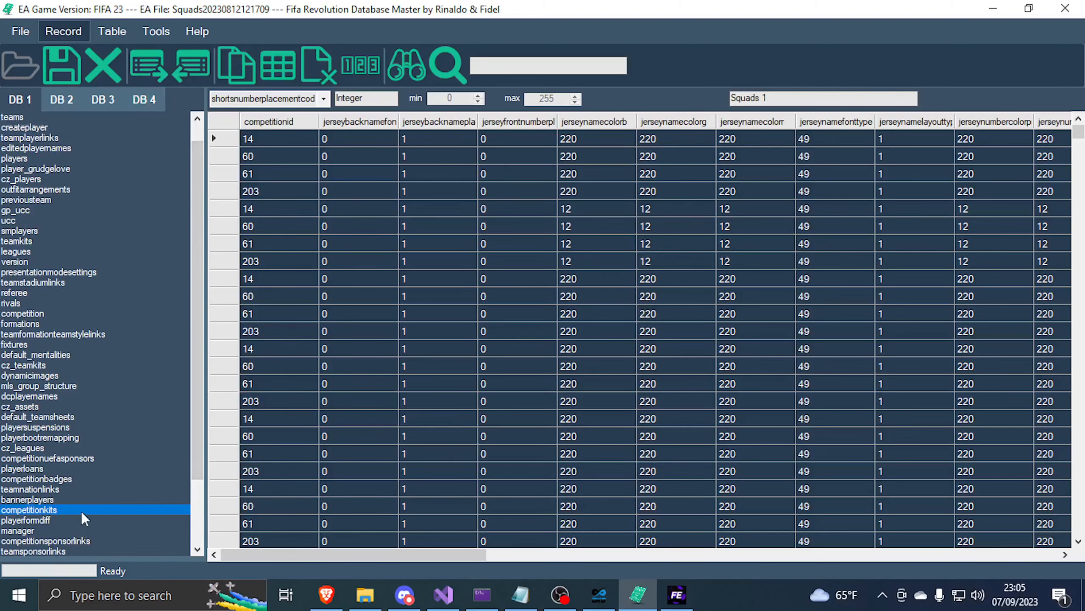
click(197, 68)
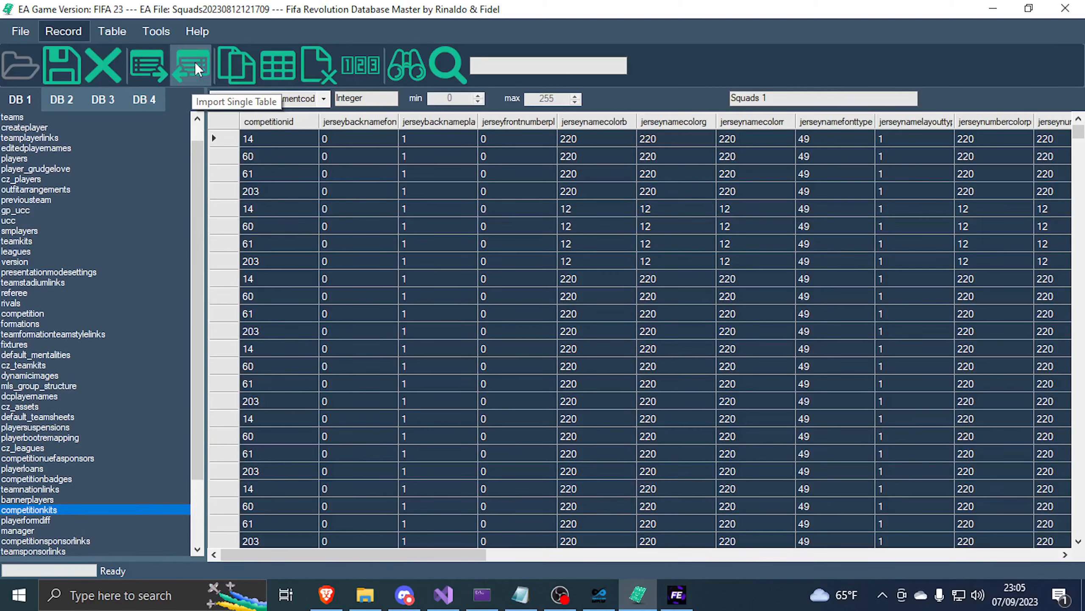
click(185, 170)
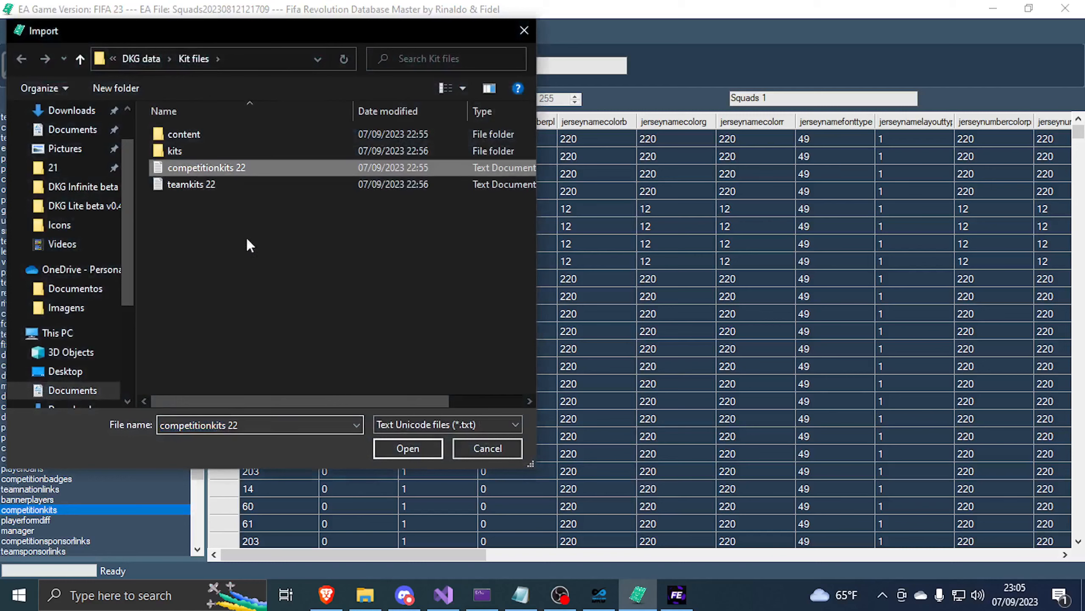
click(430, 454)
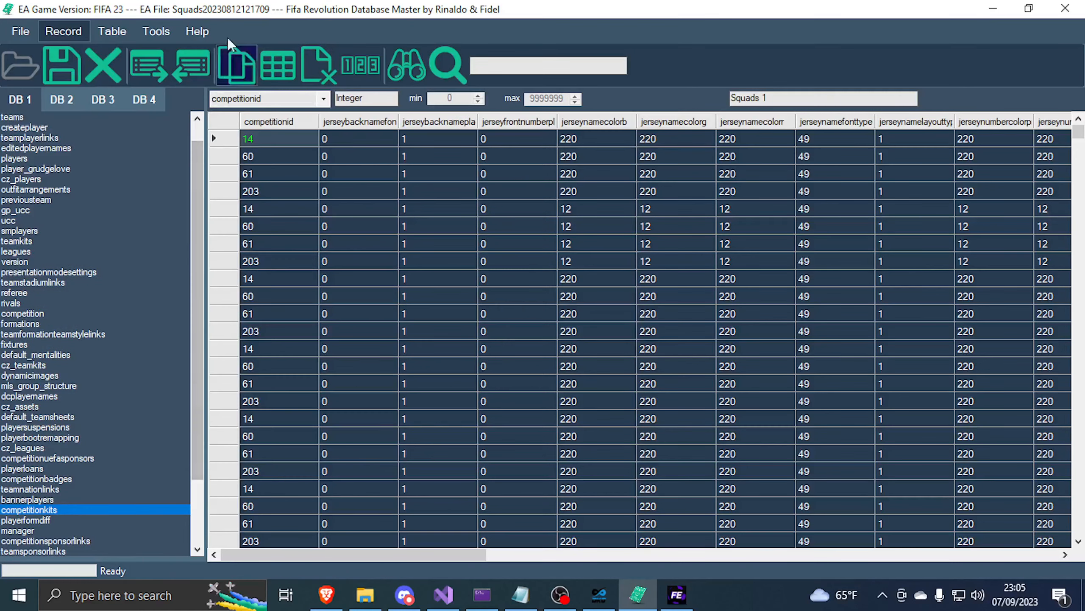
click(60, 65)
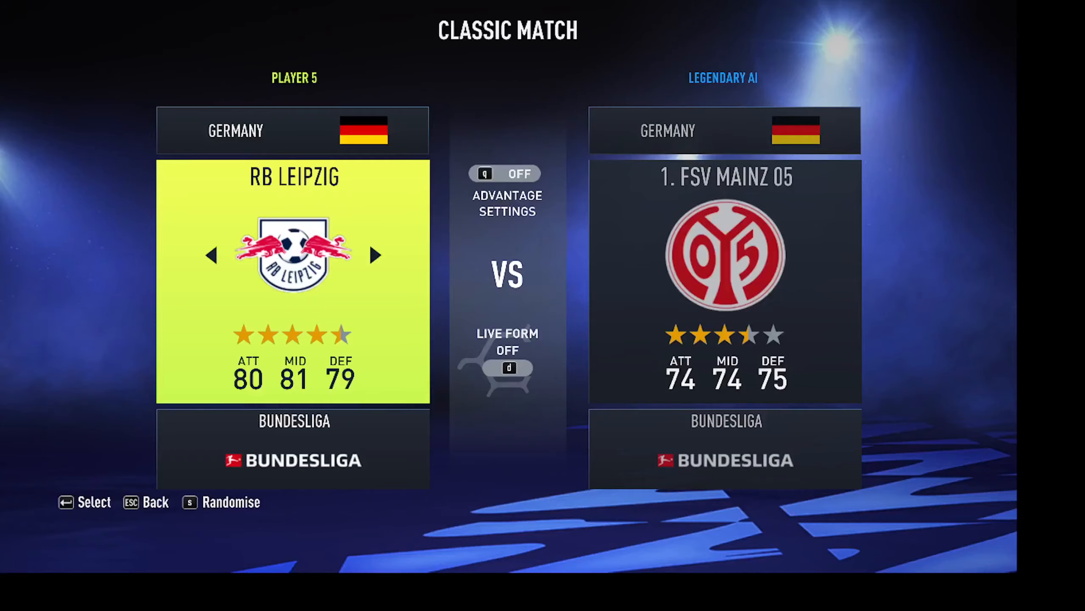
- In FIFA 22, confirm RB Leipzig against 1. FSV Mainz 05 for a Classic Match and examine RB Leipzig's home, away and alternate kits
key(Return)
key(Return)
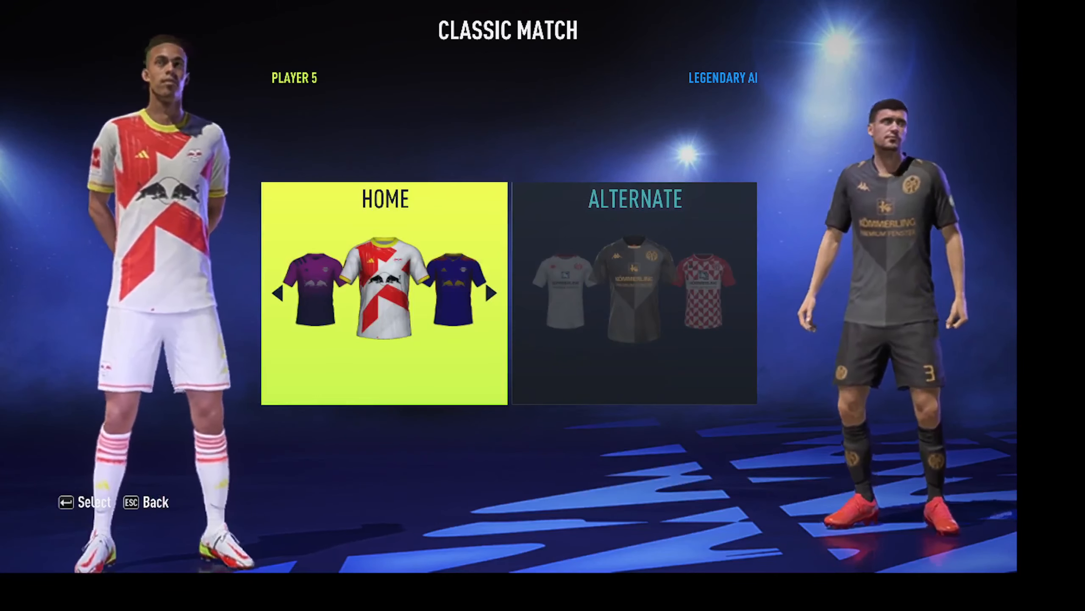
key(Right)
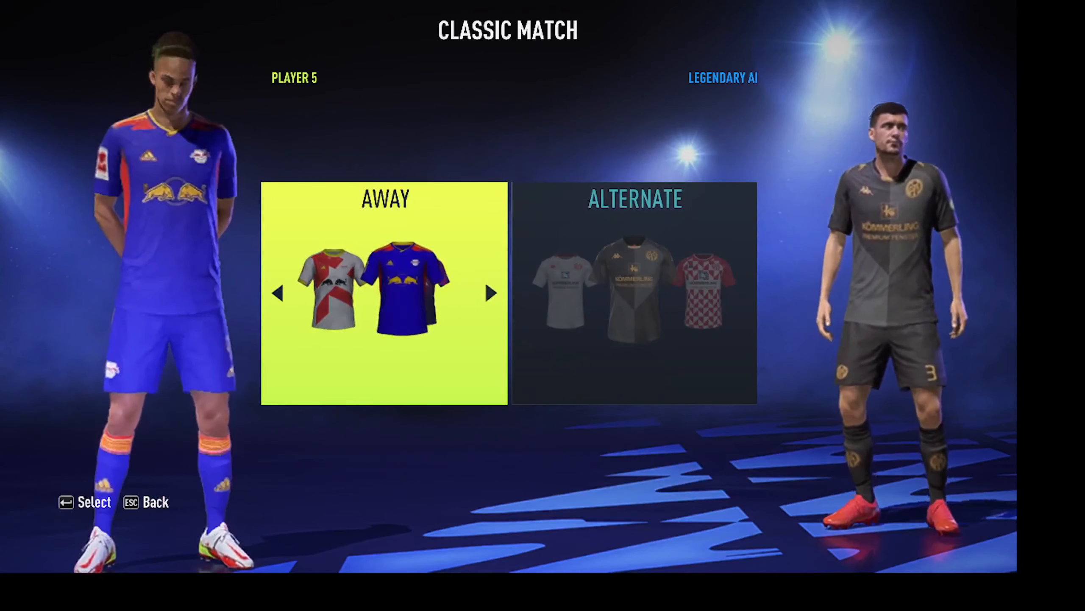
key(Right)
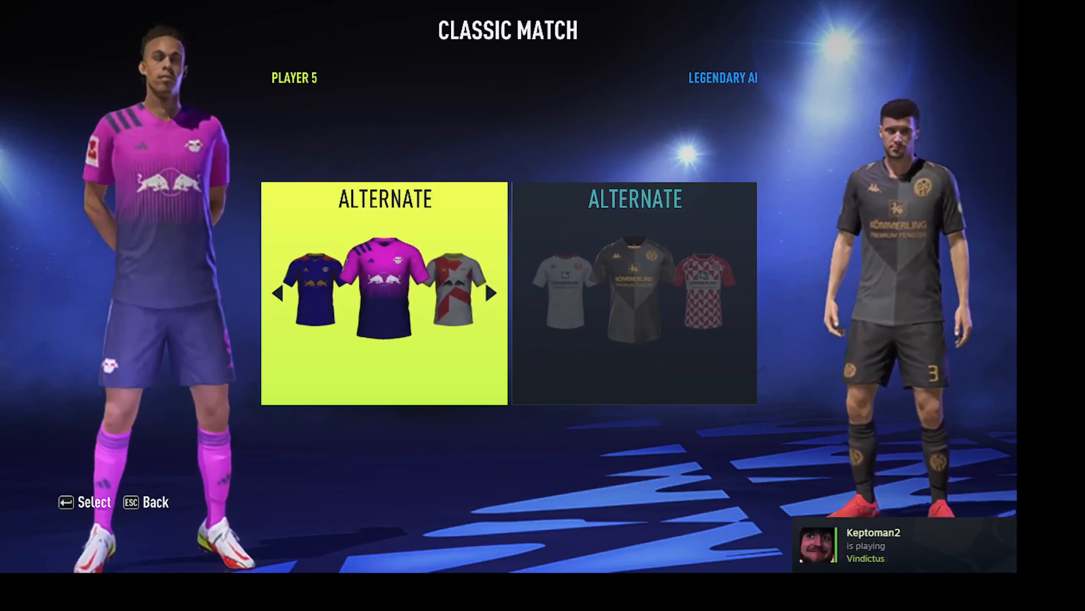
key(Right)
key(Left)
key(Left)
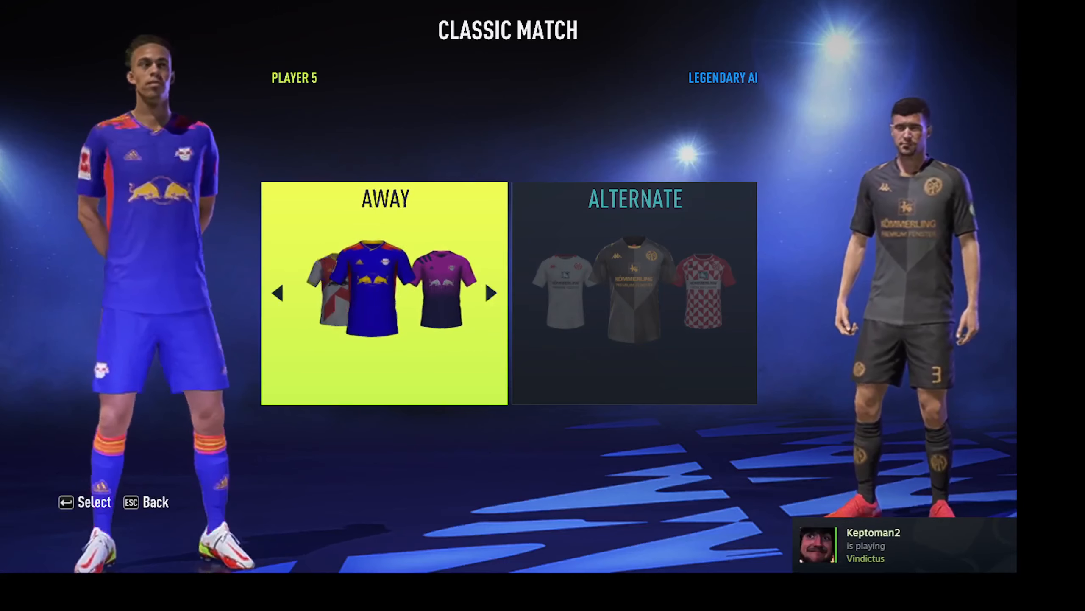
key(Left)
key(Right)
key(Right)
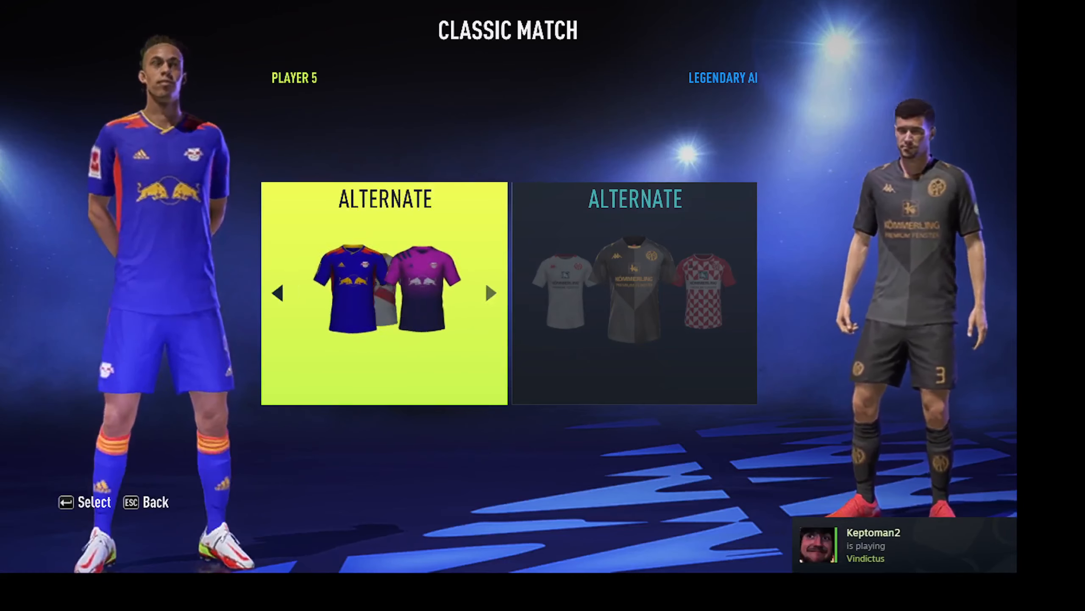
key(Left)
key(Left)
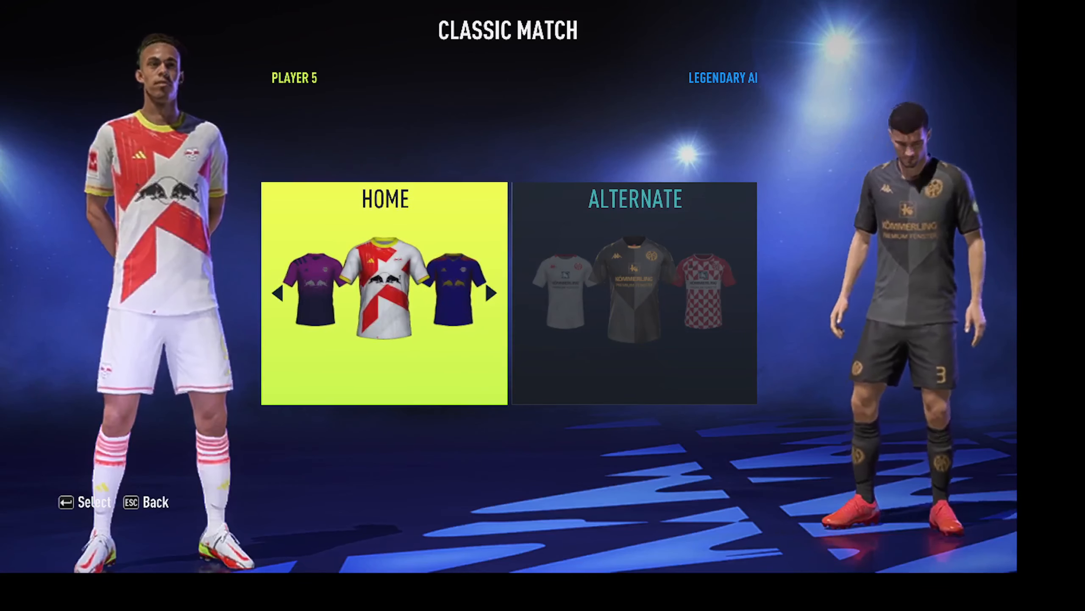